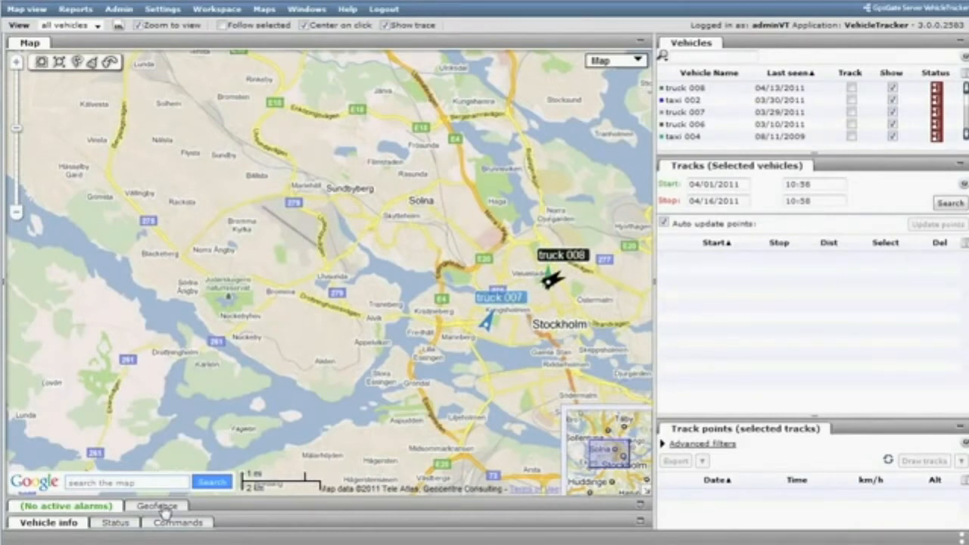
- Start a new polygon geofence for central Stockholm and name it "old town"
{"action": "left_click", "coordinate": [162, 508]}
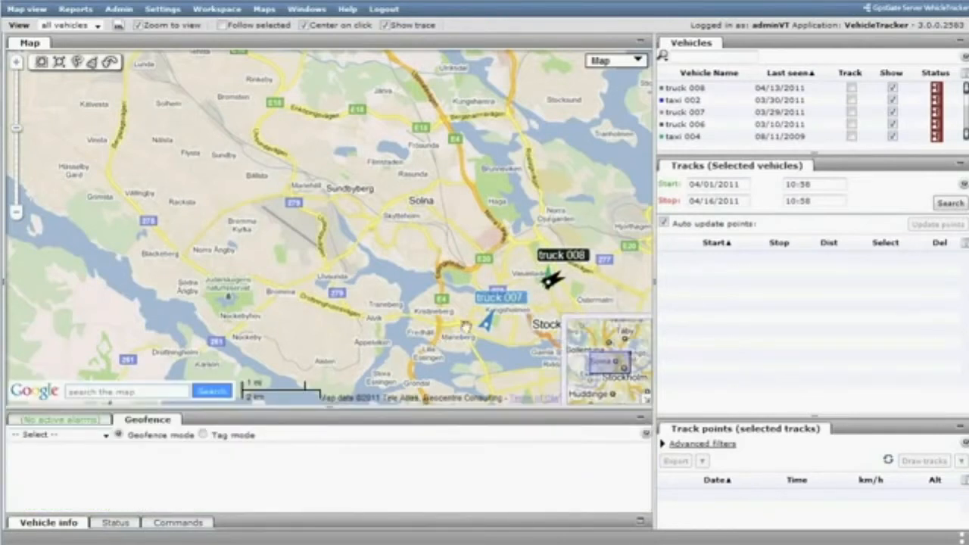
{"action": "left_click_drag", "start_coordinate": [493, 326], "coordinate": [242, 208]}
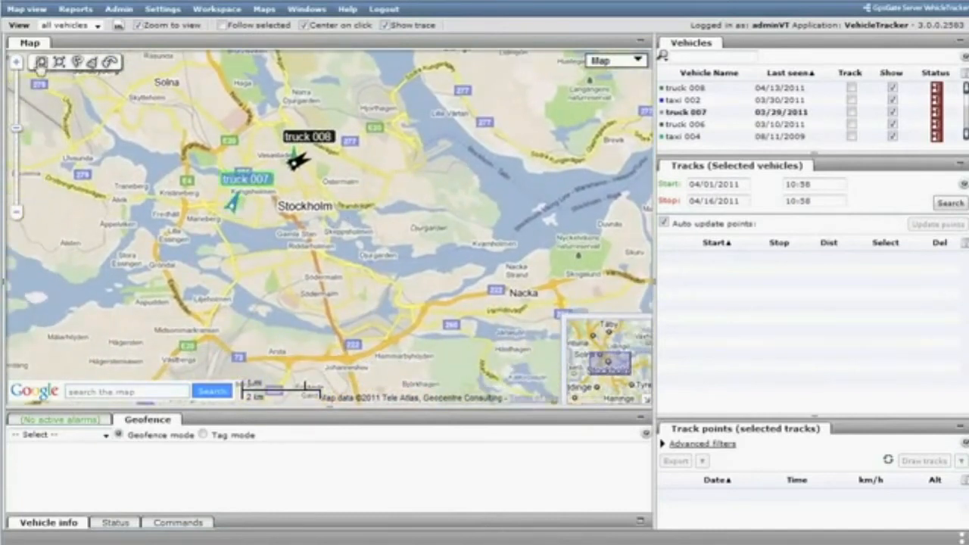
{"action": "left_click", "coordinate": [41, 62]}
{"action": "left_click_drag", "start_coordinate": [292, 207], "coordinate": [340, 257]}
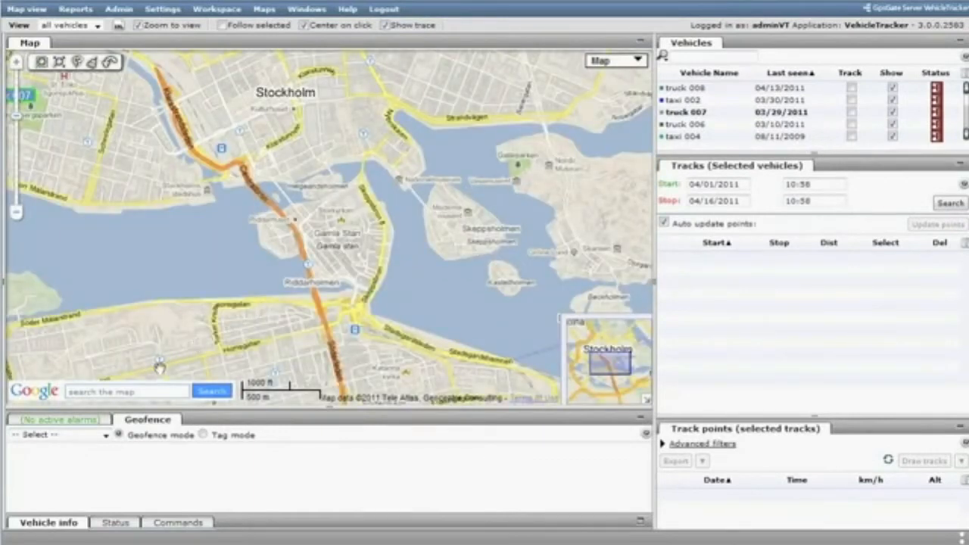
{"action": "left_click", "coordinate": [107, 437]}
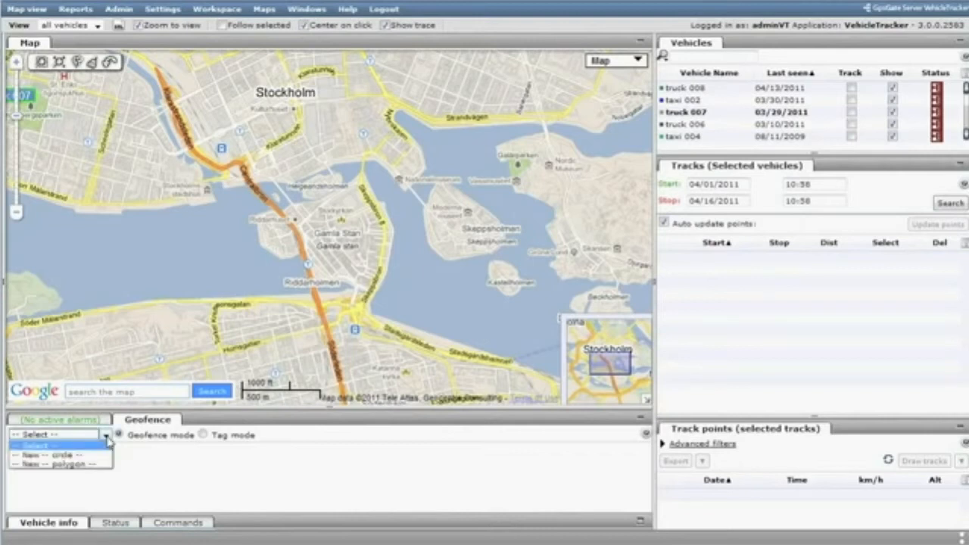
{"action": "left_click", "coordinate": [79, 463]}
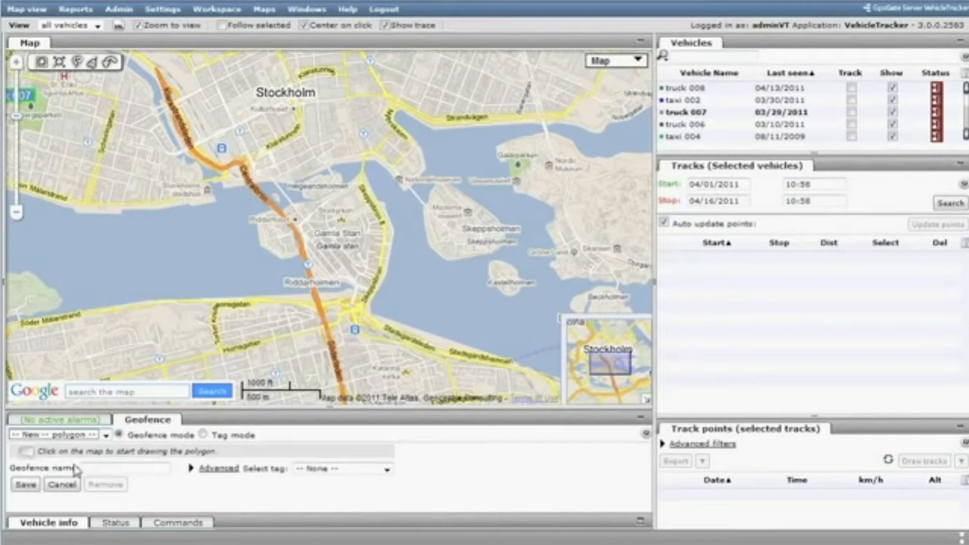
{"action": "left_click", "coordinate": [86, 468]}
{"action": "type", "text": "old town"}
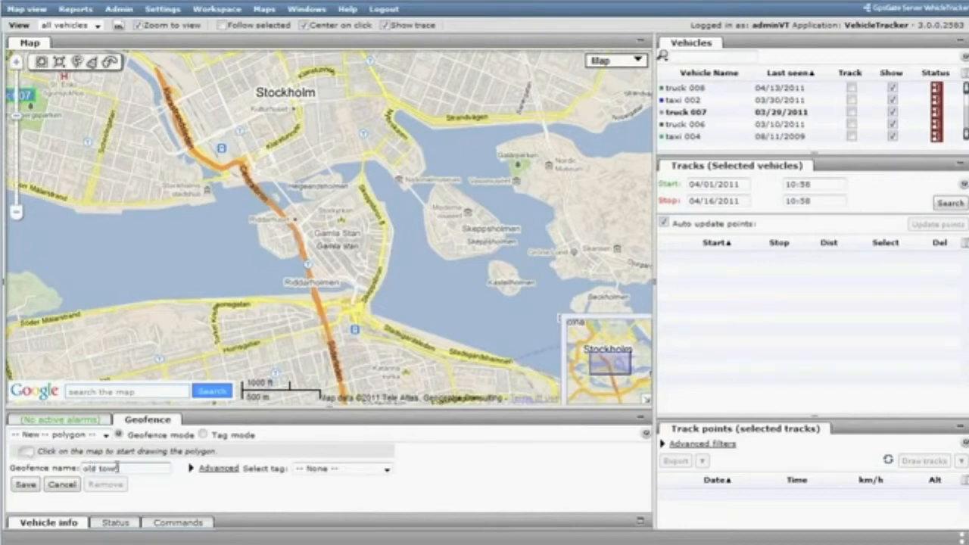
- Create a new geofence tag "enter old town" for the polygon geofence
{"action": "left_click", "coordinate": [217, 469]}
{"action": "left_click_drag", "start_coordinate": [334, 408], "coordinate": [340, 367]}
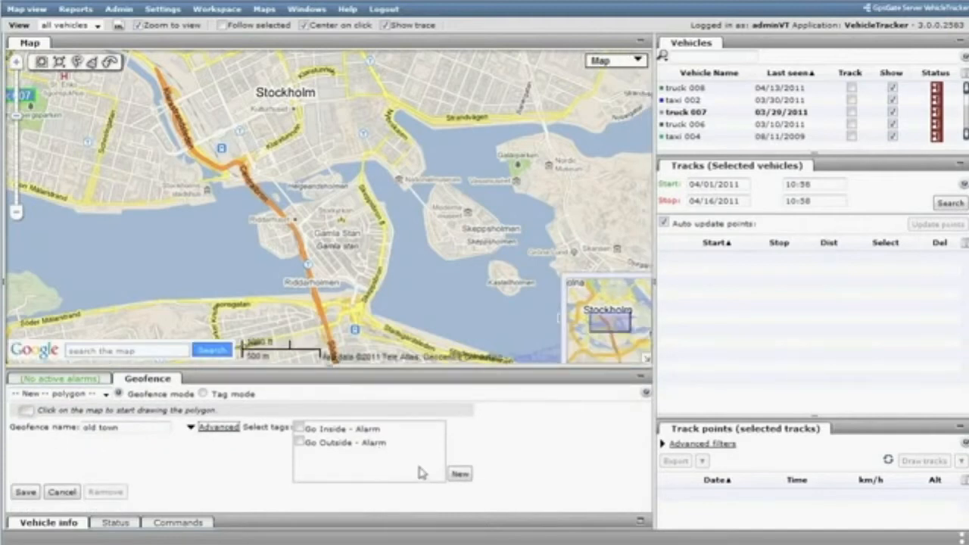
{"action": "left_click", "coordinate": [460, 476]}
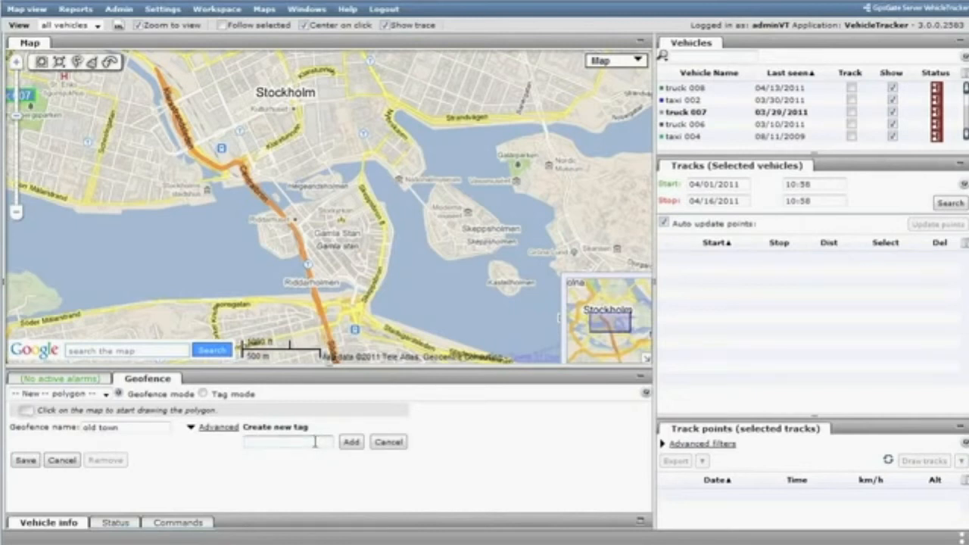
{"action": "type", "text": "enter old town"}
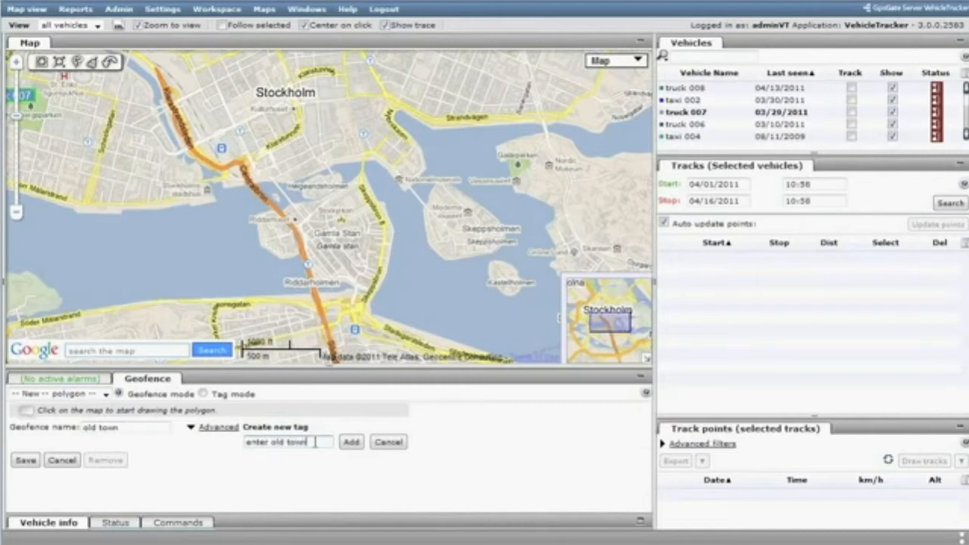
{"action": "left_click", "coordinate": [351, 441]}
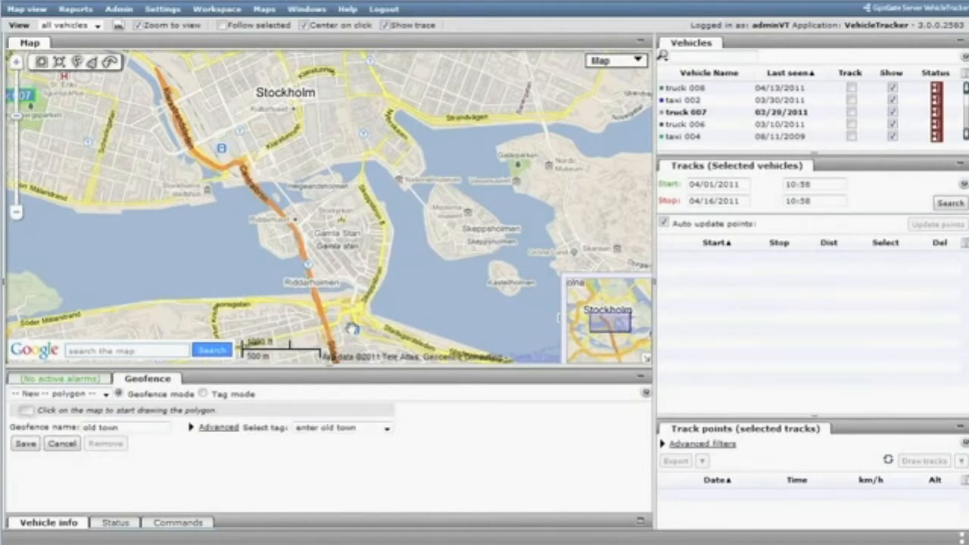
- Draw a closed polygon on the map around Gamla Stan and Riddarholmen, following the island's shoreline
{"action": "left_click", "coordinate": [363, 172]}
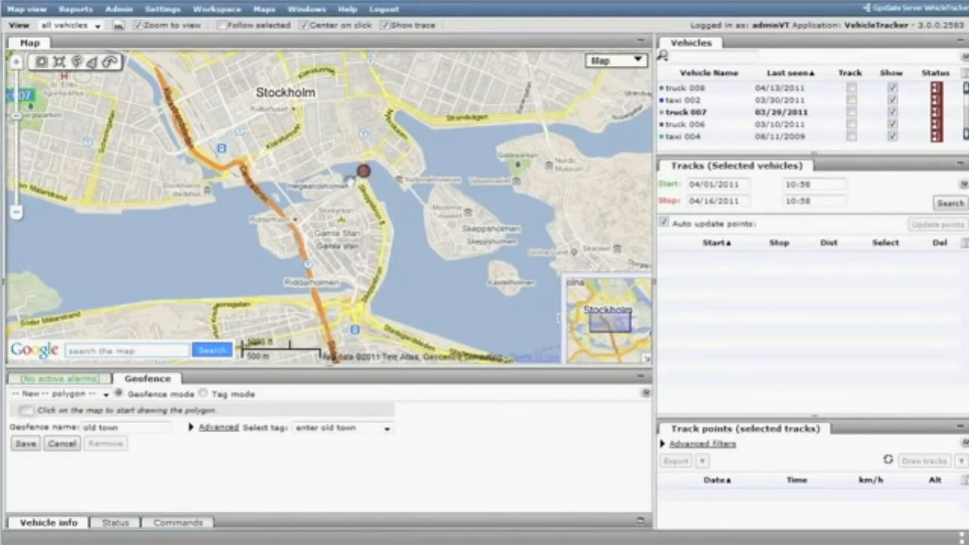
{"action": "left_click", "coordinate": [255, 220]}
{"action": "left_click", "coordinate": [259, 249]}
{"action": "left_click", "coordinate": [282, 262]}
{"action": "left_click", "coordinate": [302, 253]}
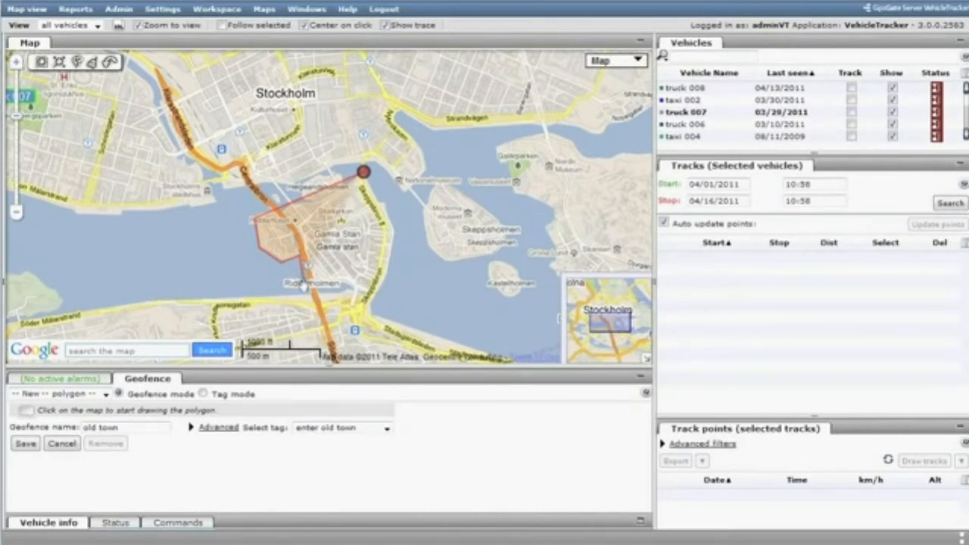
{"action": "left_click", "coordinate": [309, 294]}
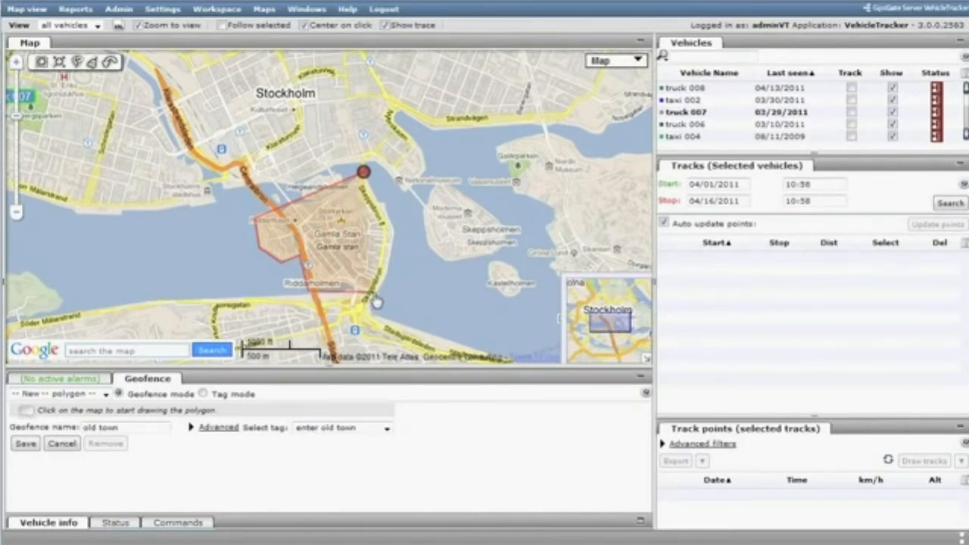
{"action": "left_click", "coordinate": [381, 296]}
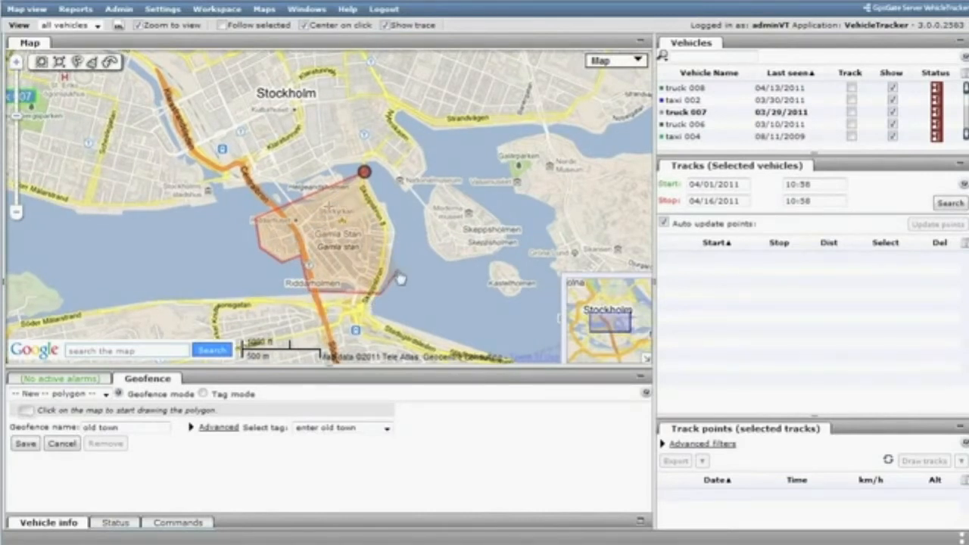
{"action": "left_click", "coordinate": [398, 224]}
{"action": "left_click", "coordinate": [390, 200]}
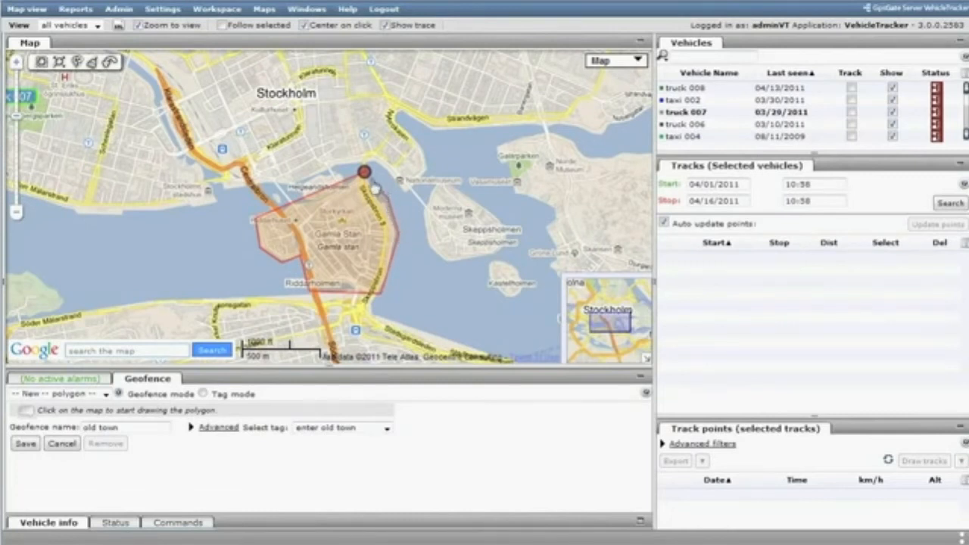
{"action": "left_click", "coordinate": [364, 174]}
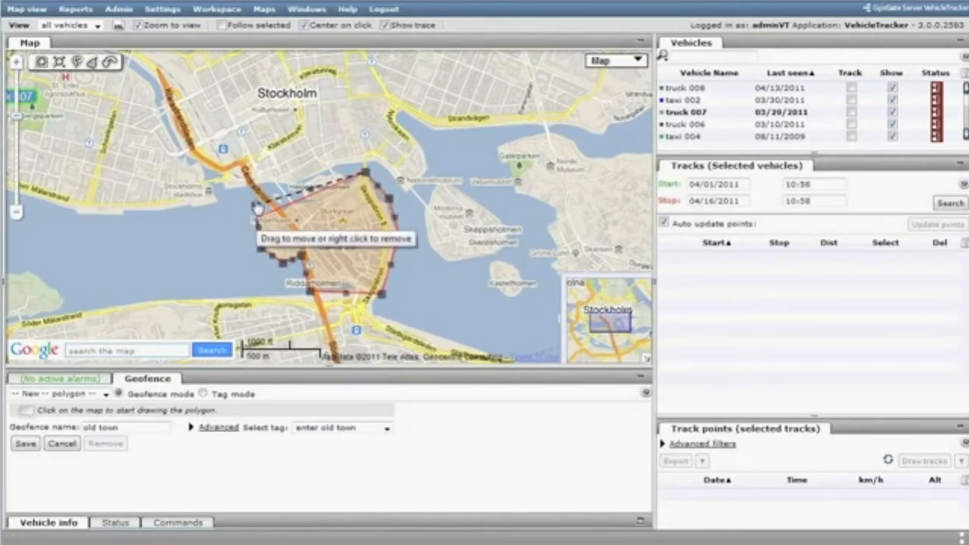
- Reshape the polygon's northern and western corners to take in all of the old town, and save the geofence
{"action": "left_click_drag", "start_coordinate": [259, 220], "coordinate": [283, 185]}
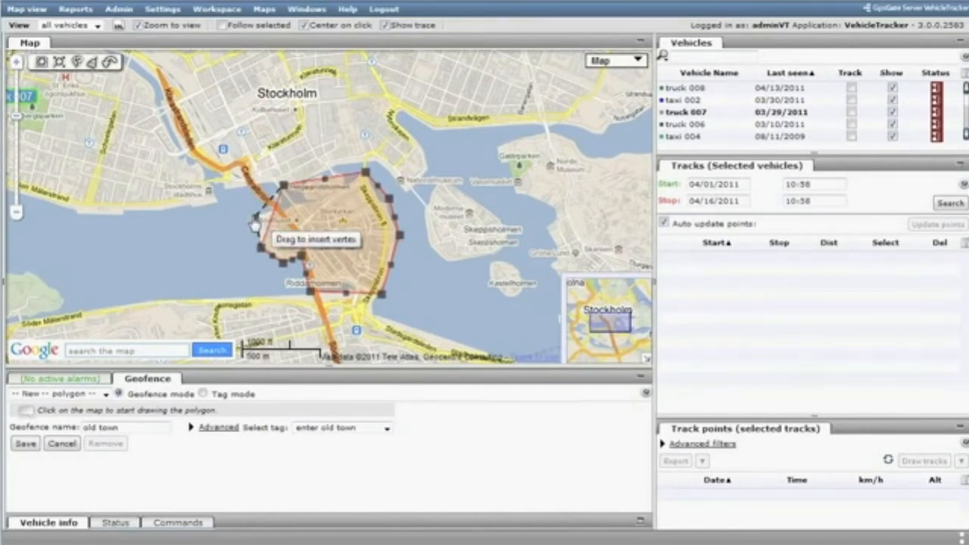
{"action": "left_click_drag", "start_coordinate": [256, 221], "coordinate": [256, 218]}
{"action": "left_click_drag", "start_coordinate": [365, 172], "coordinate": [365, 162]}
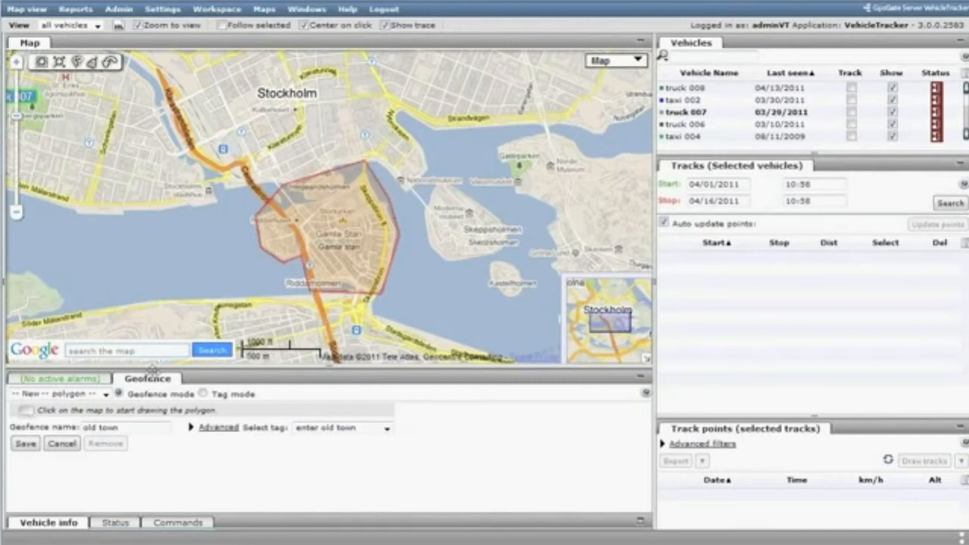
{"action": "left_click", "coordinate": [27, 445]}
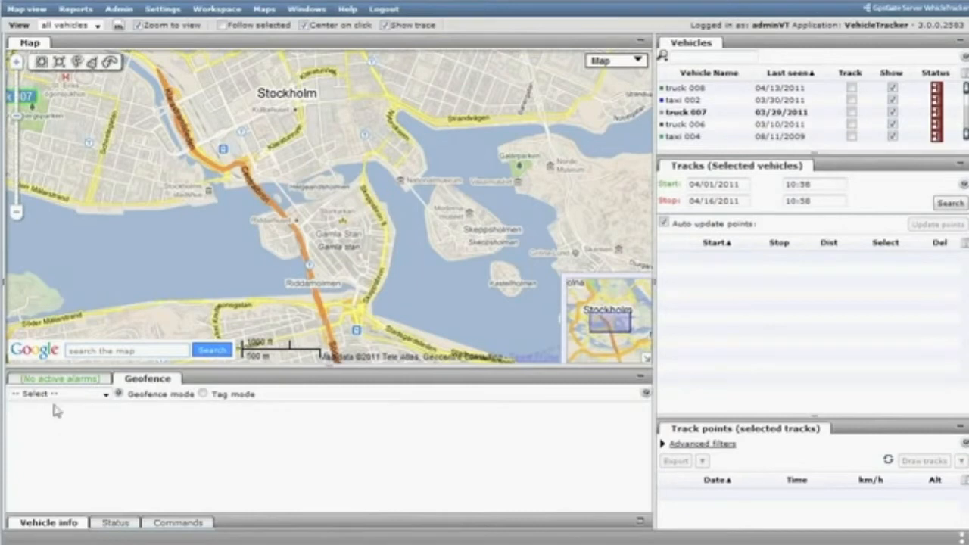
- Start a new user tag in the administration area and name it "do not enter old town"
{"action": "left_click", "coordinate": [122, 10]}
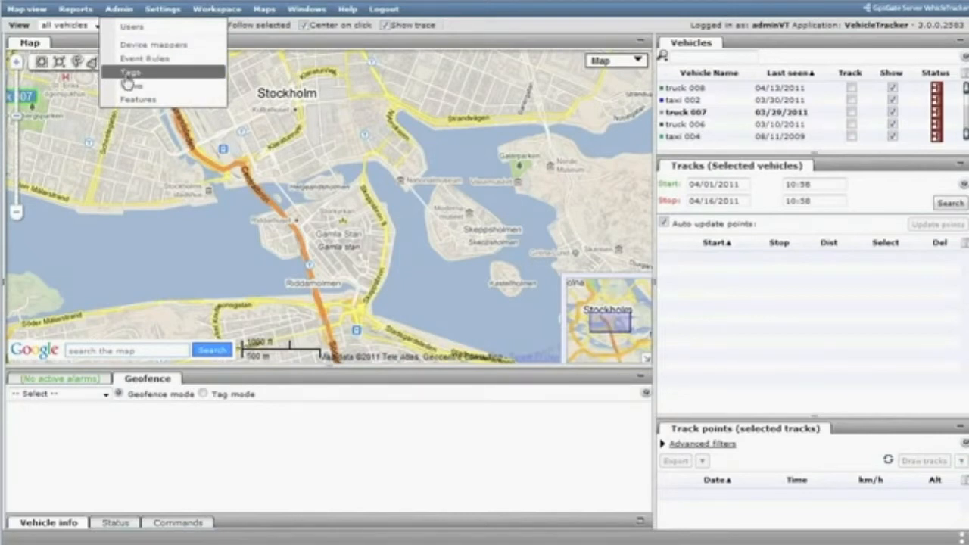
{"action": "left_click", "coordinate": [129, 76]}
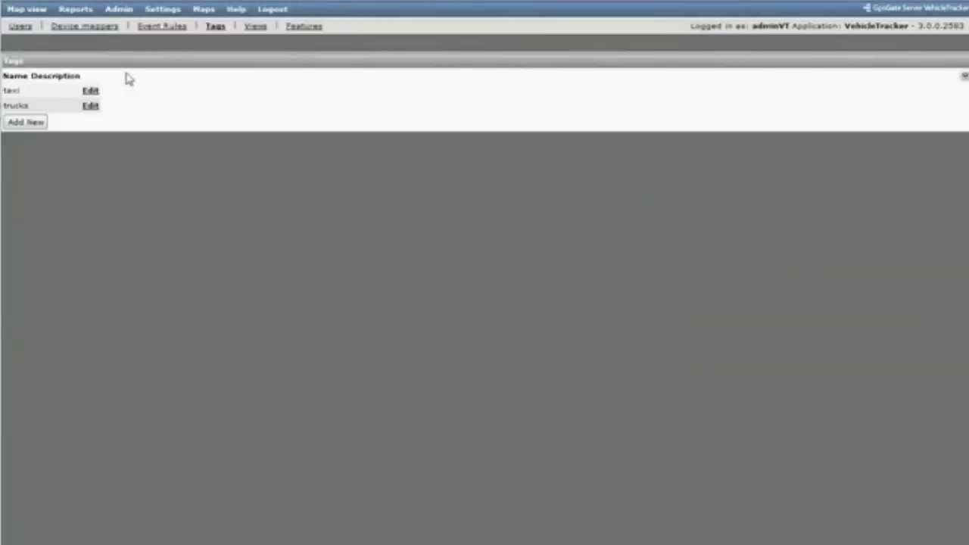
{"action": "left_click", "coordinate": [26, 123]}
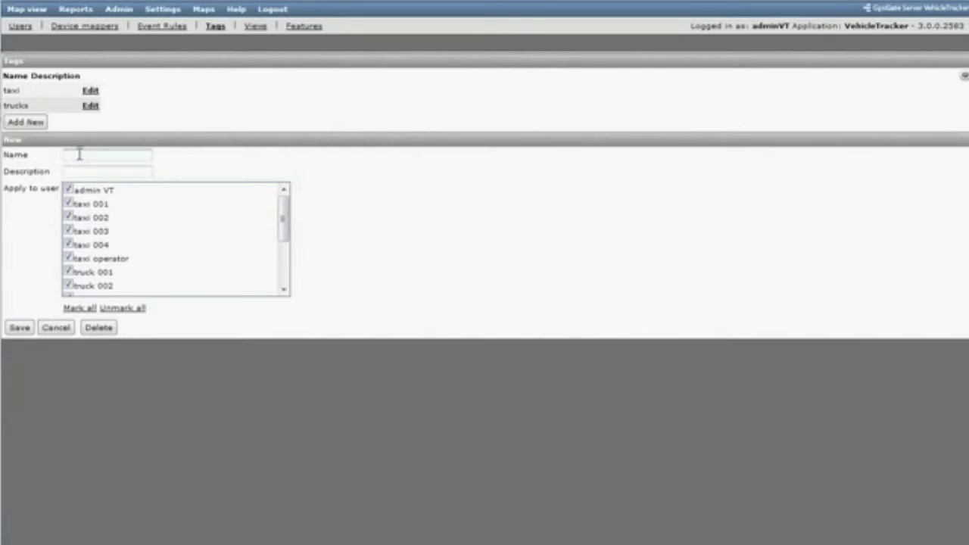
{"action": "type", "text": "do not enter old wo"}
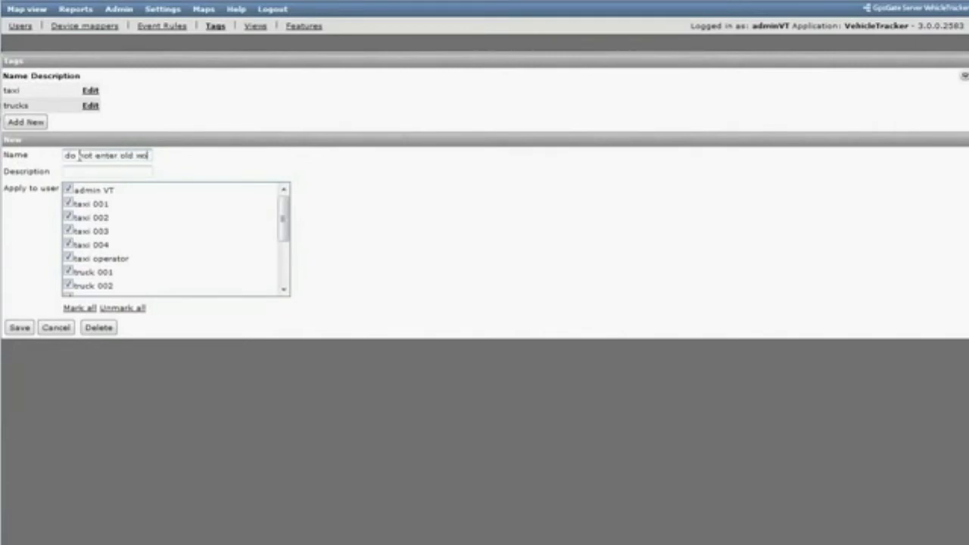
{"action": "key", "text": "BackSpace"}
{"action": "key", "text": "BackSpace"}
{"action": "type", "text": "town"}
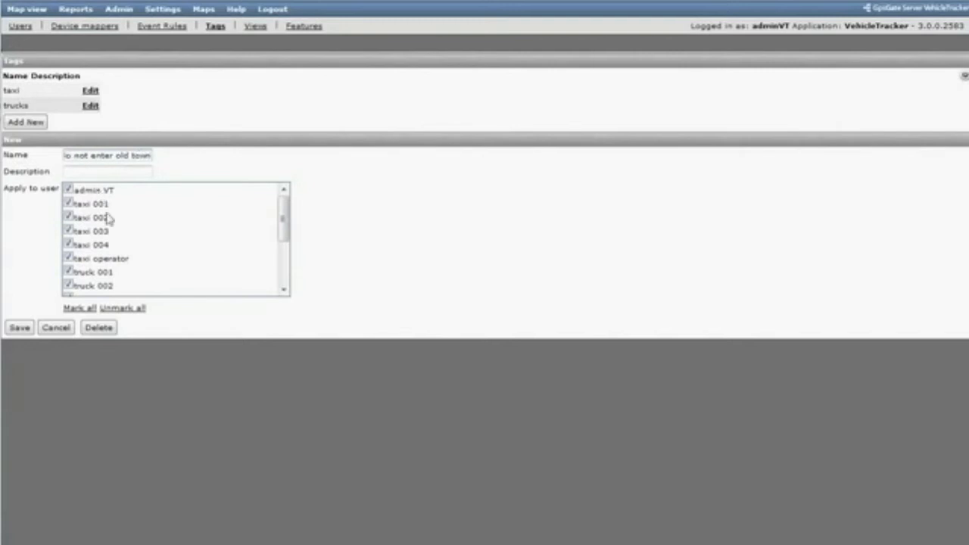
- Apply the tag only to taxi 001, taxi 002, taxi 003 and taxi 004, and save it
{"action": "left_click", "coordinate": [141, 310]}
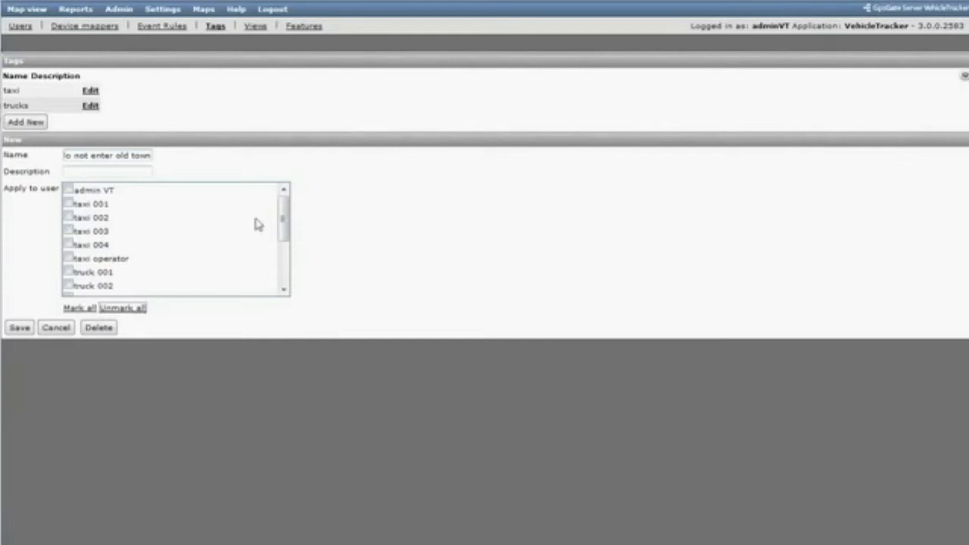
{"action": "left_click", "coordinate": [67, 204]}
{"action": "left_click", "coordinate": [67, 217]}
{"action": "left_click", "coordinate": [68, 231]}
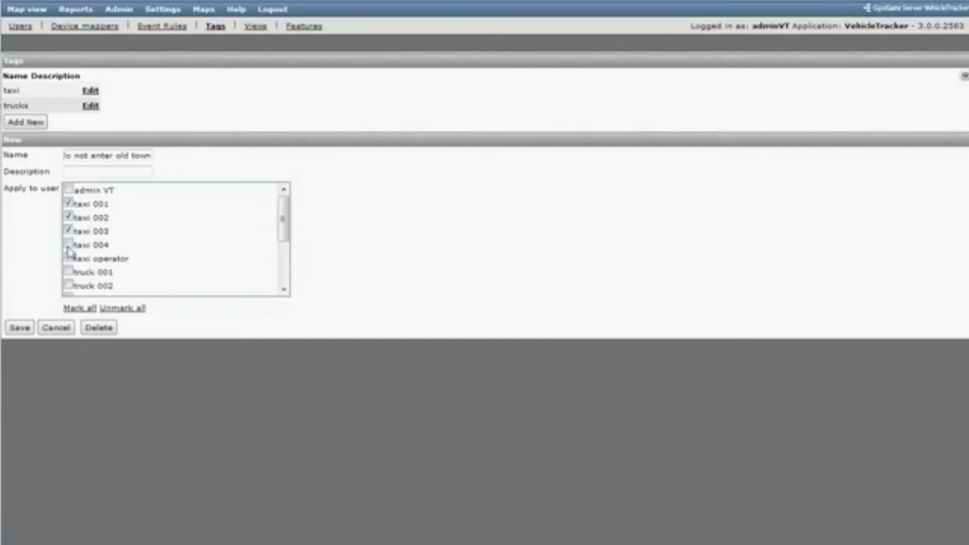
{"action": "left_click", "coordinate": [18, 327]}
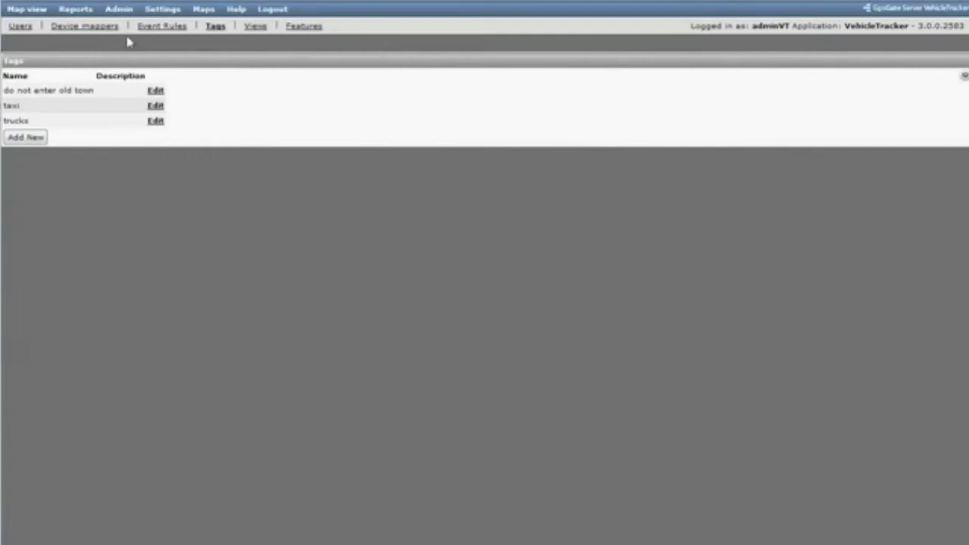
- Start a new event rule named "do not enter old town" with the description "alrma when enters old town"
{"action": "left_click", "coordinate": [162, 30]}
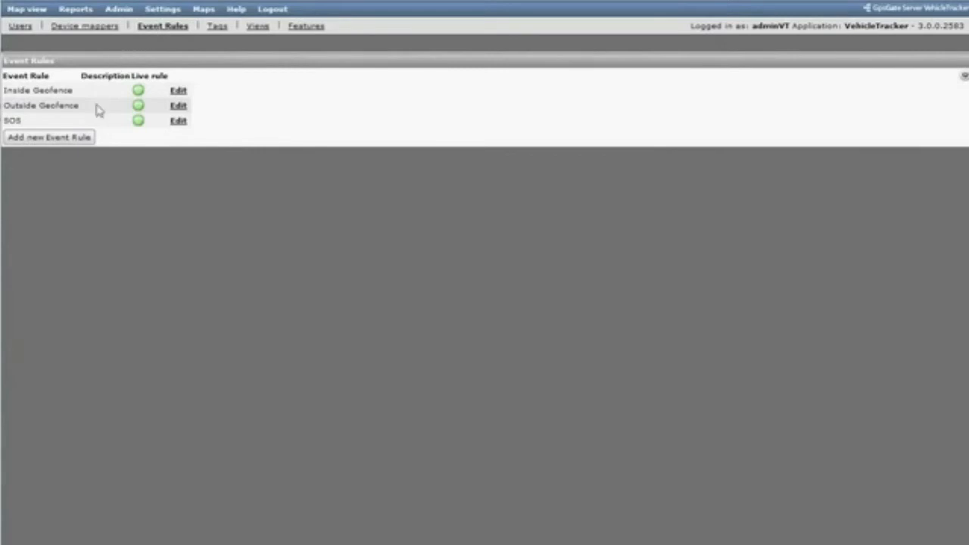
{"action": "left_click", "coordinate": [81, 140]}
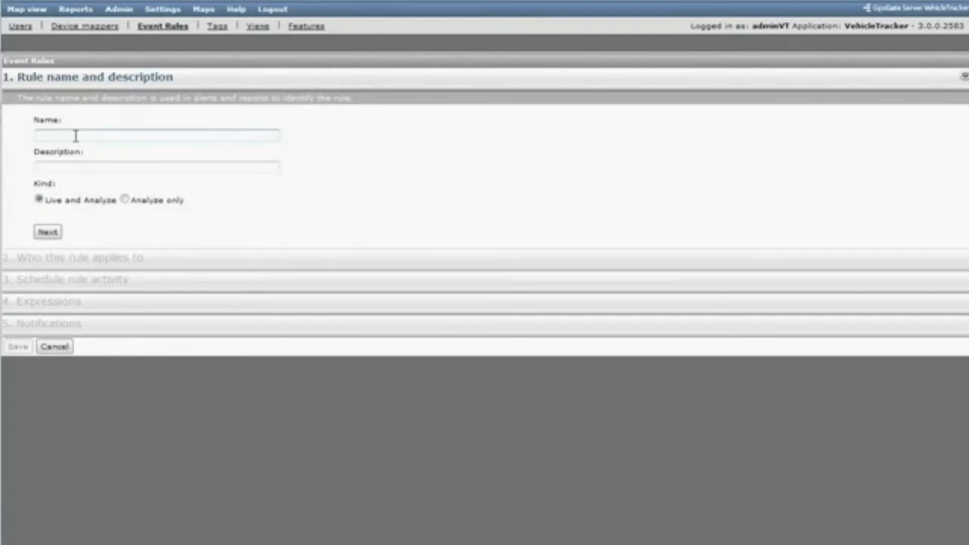
{"action": "left_click", "coordinate": [76, 136]}
{"action": "type", "text": "do not enter old town"}
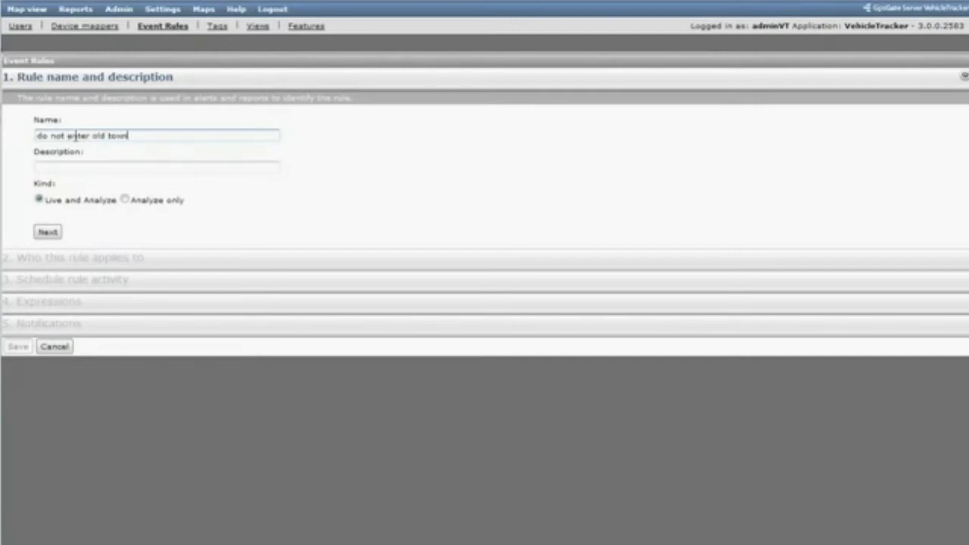
{"action": "left_click", "coordinate": [86, 168]}
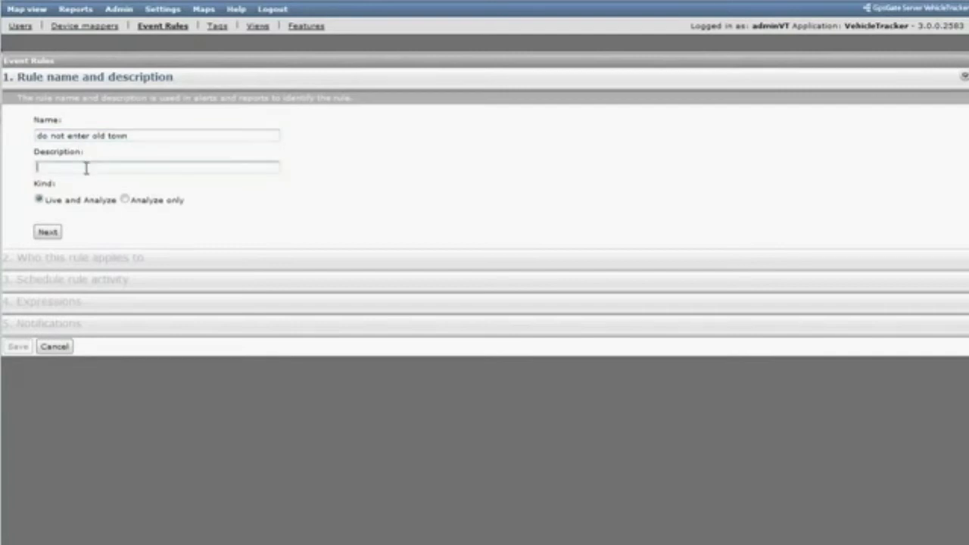
{"action": "type", "text": "alrma when enters old town"}
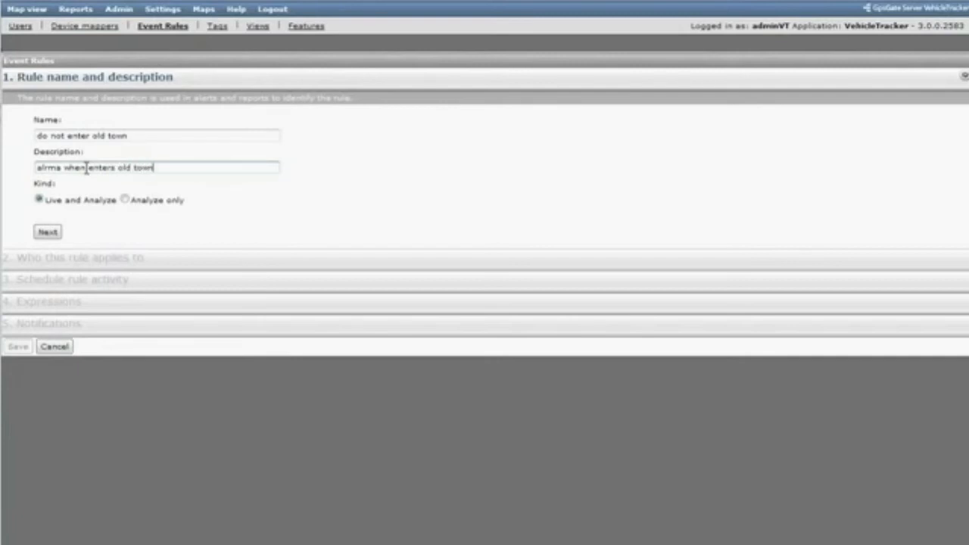
{"action": "left_click", "coordinate": [45, 233]}
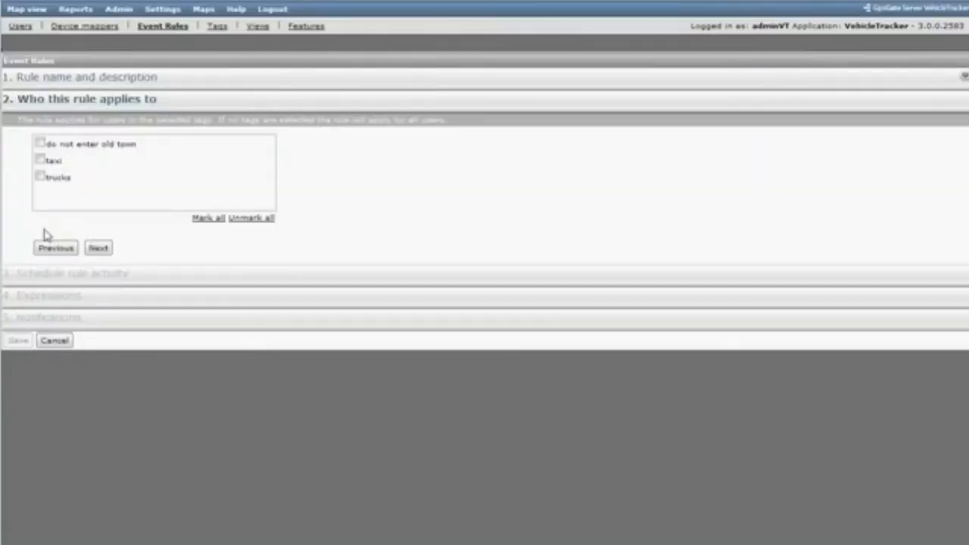
- Apply the rule to the "do not enter old town" tag and set it to activate on schedule
{"action": "left_click", "coordinate": [40, 143]}
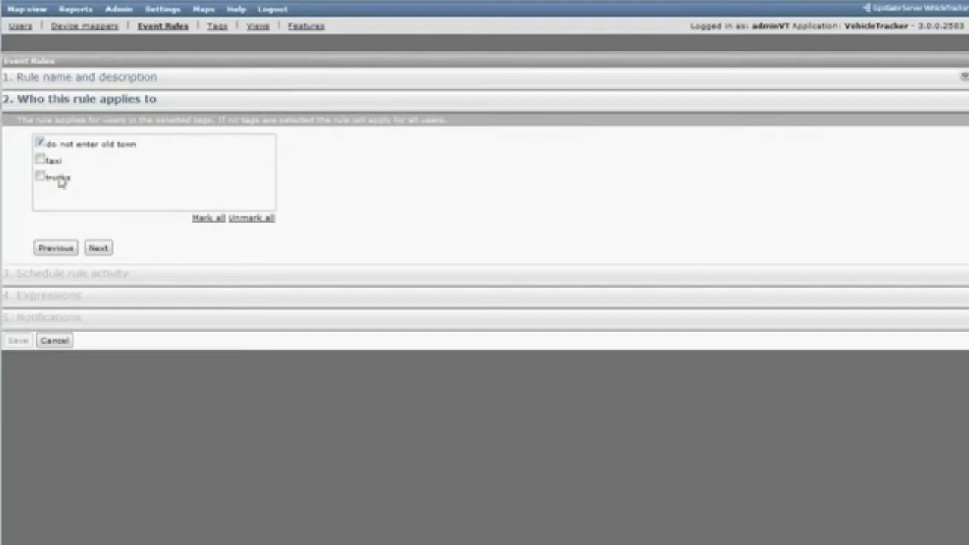
{"action": "left_click", "coordinate": [98, 250]}
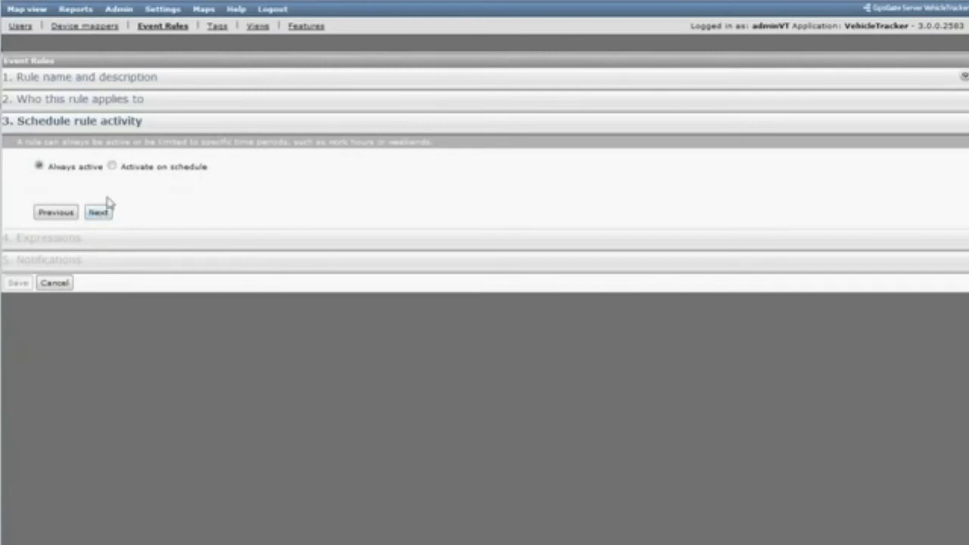
{"action": "left_click", "coordinate": [113, 168]}
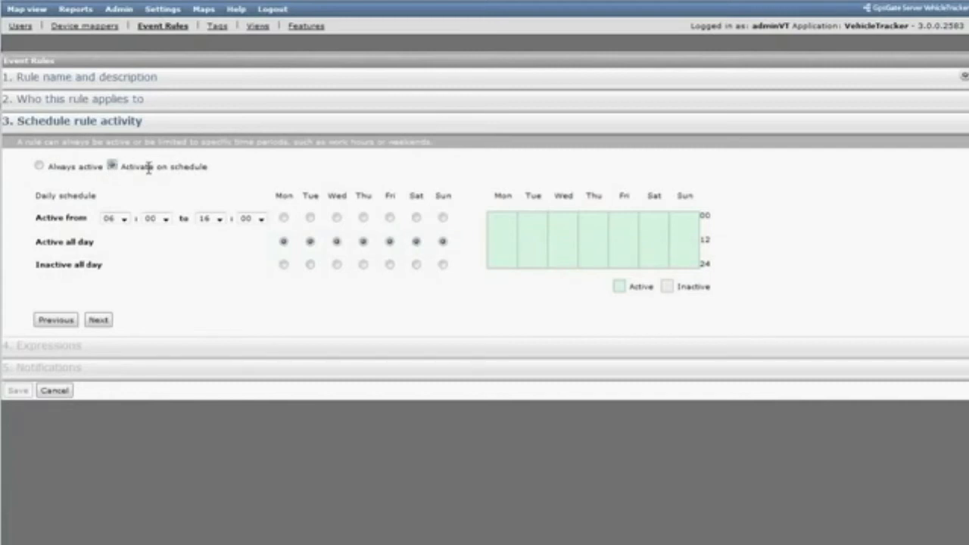
- Schedule the rule for limited hours on Monday through Friday and make it inactive all day on Saturday and Sunday
{"action": "left_click", "coordinate": [284, 218]}
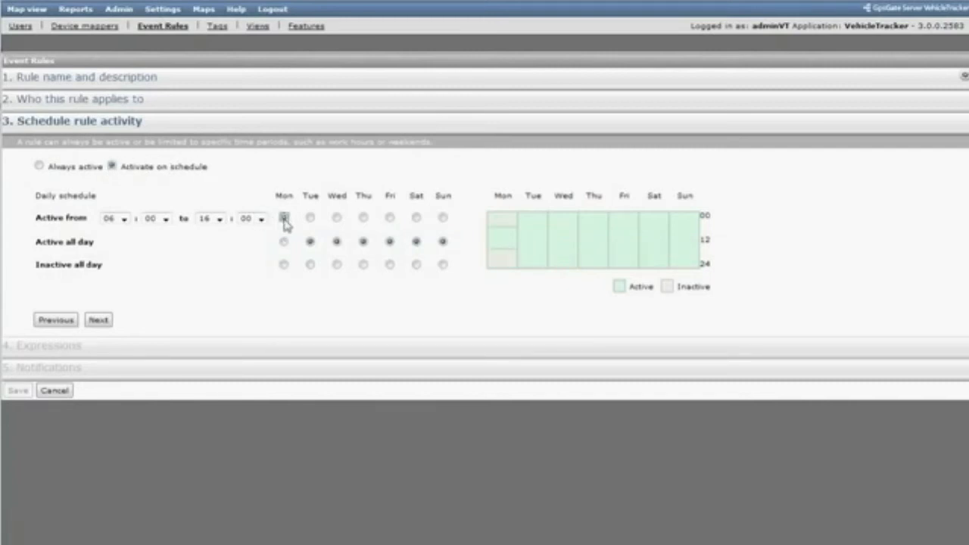
{"action": "left_click", "coordinate": [310, 218]}
{"action": "left_click", "coordinate": [337, 218]}
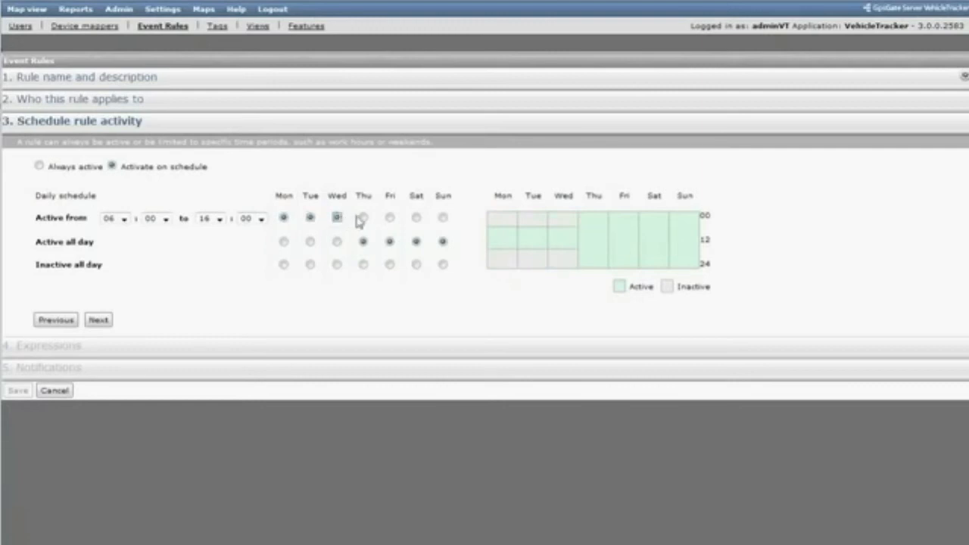
{"action": "left_click", "coordinate": [363, 218]}
{"action": "left_click", "coordinate": [390, 218]}
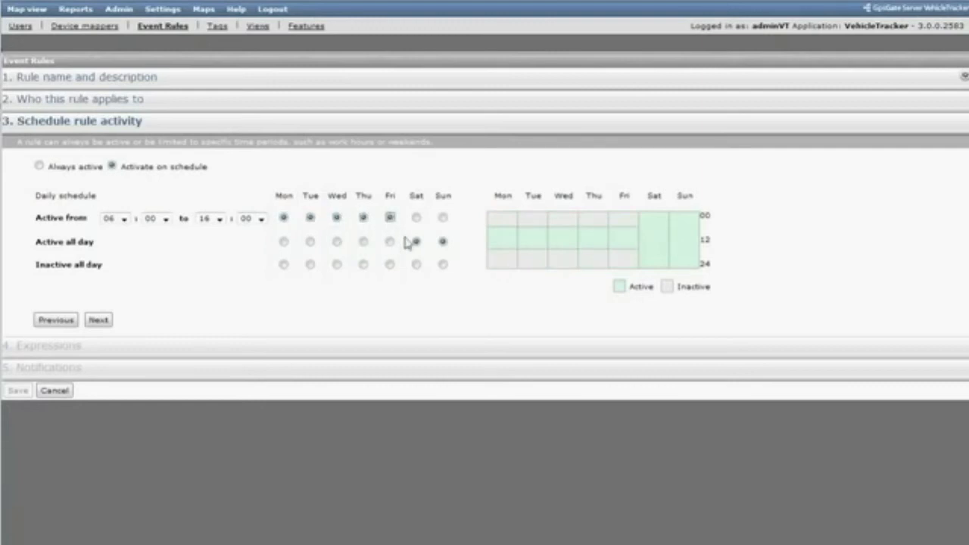
{"action": "left_click", "coordinate": [416, 265]}
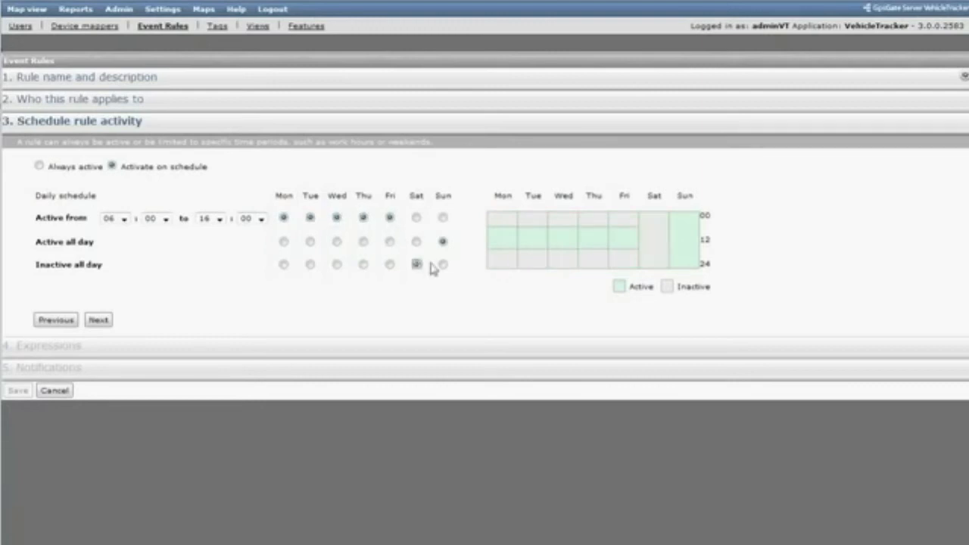
{"action": "left_click", "coordinate": [443, 265]}
- Set the rule's weekday active hours from 08:00 to 17:00 and continue to the expressions
{"action": "left_click", "coordinate": [123, 220]}
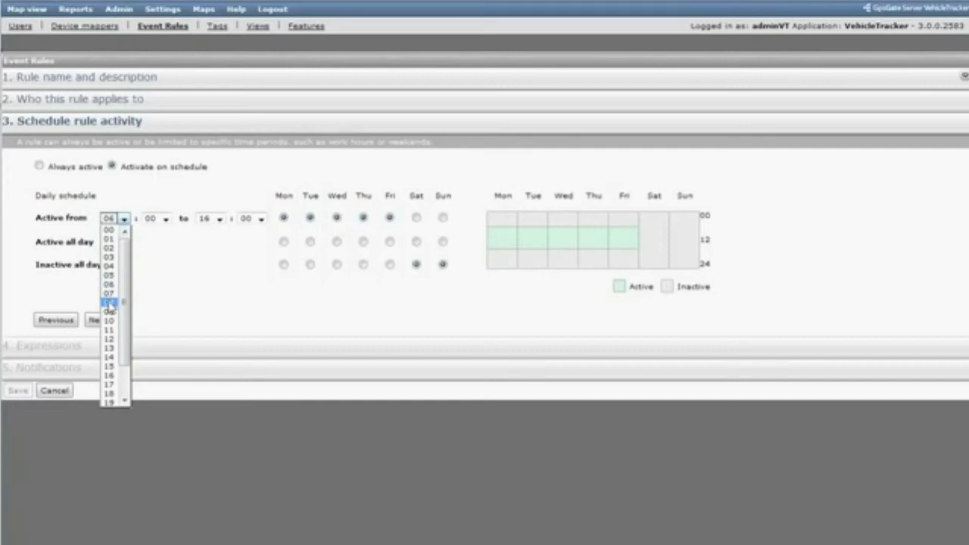
{"action": "left_click", "coordinate": [110, 301]}
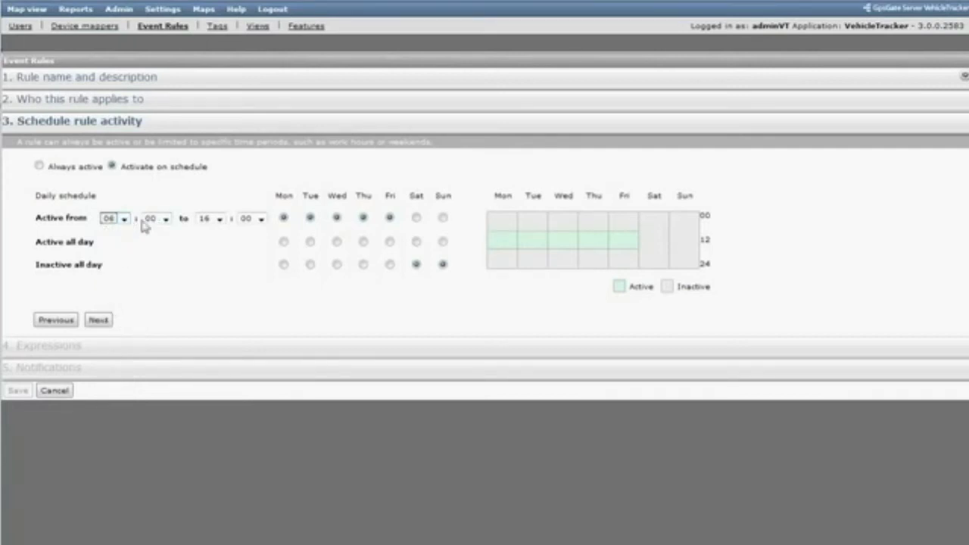
{"action": "left_click", "coordinate": [219, 219]}
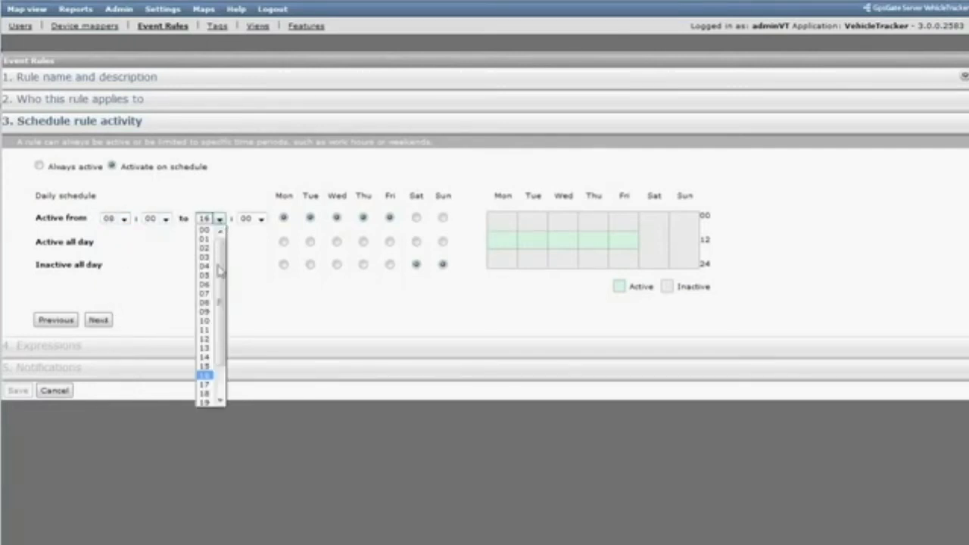
{"action": "left_click", "coordinate": [206, 385]}
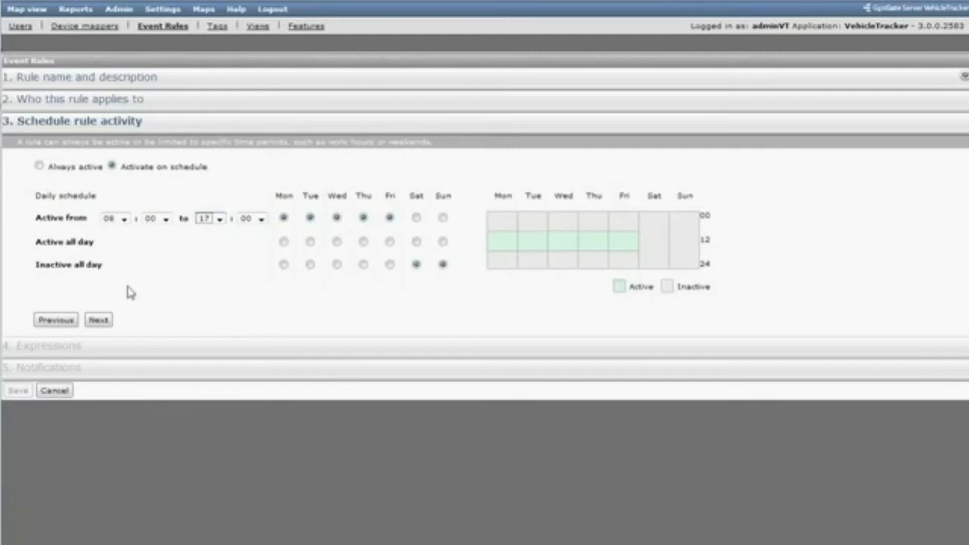
{"action": "left_click", "coordinate": [99, 322]}
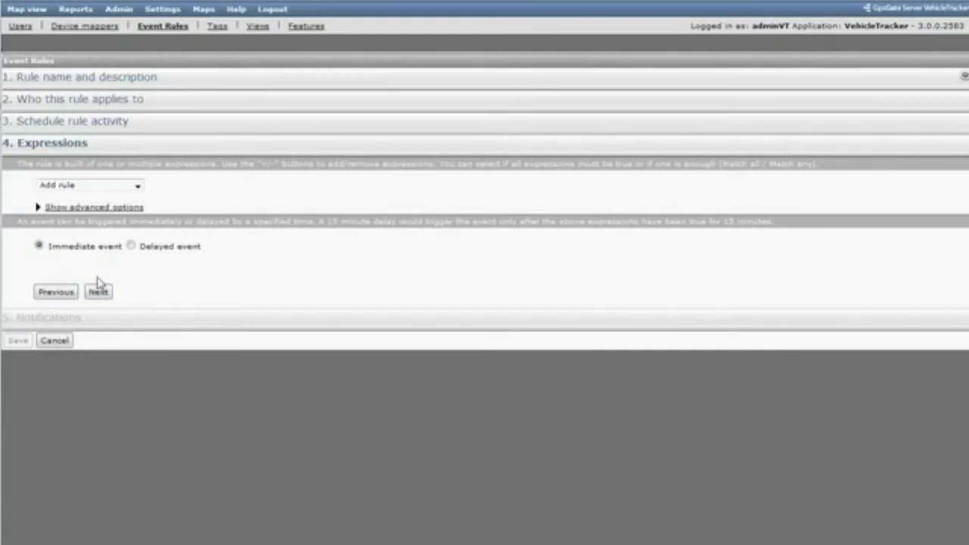
- Add a geofence expression for "enter old town" with the Inside condition and continue to the notifications
{"action": "left_click", "coordinate": [138, 187]}
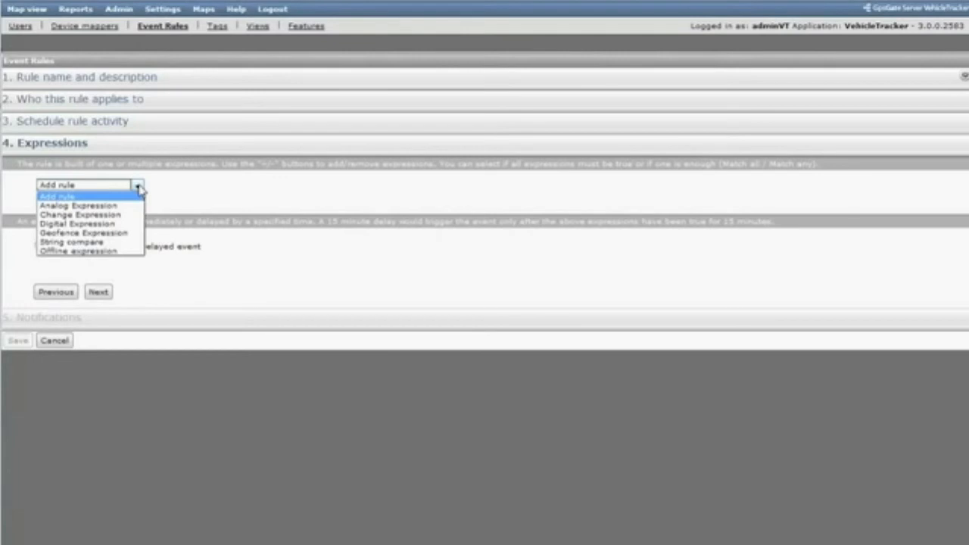
{"action": "left_click", "coordinate": [121, 235]}
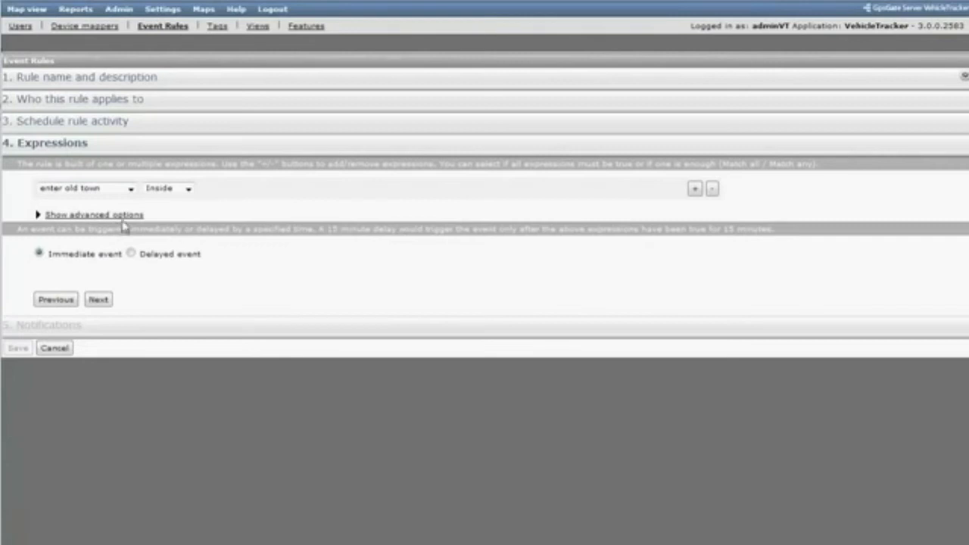
{"action": "left_click", "coordinate": [131, 189]}
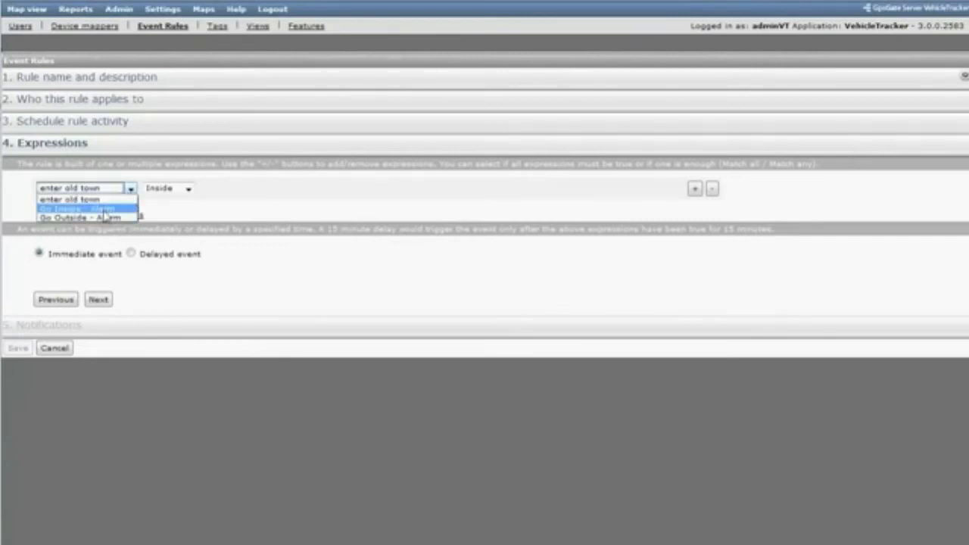
{"action": "left_click", "coordinate": [83, 199]}
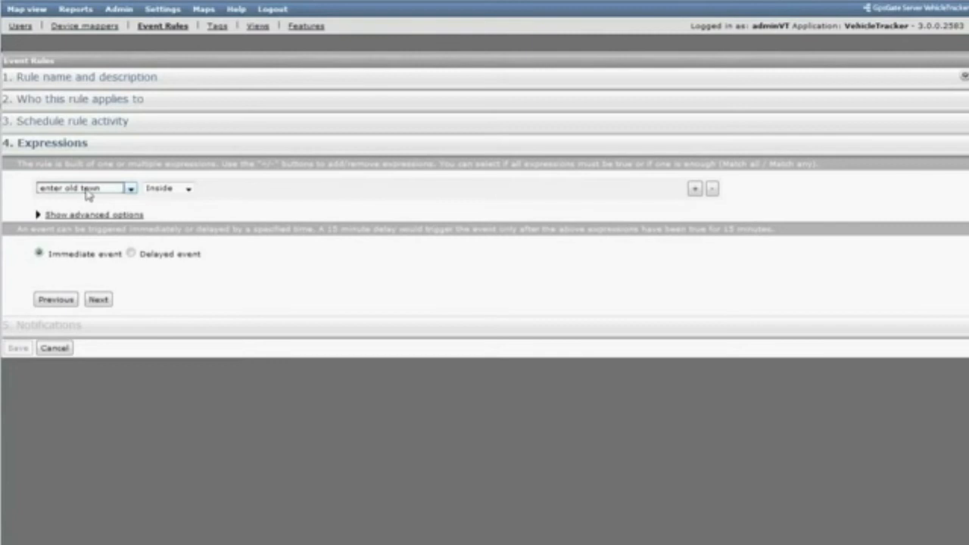
{"action": "left_click", "coordinate": [188, 190]}
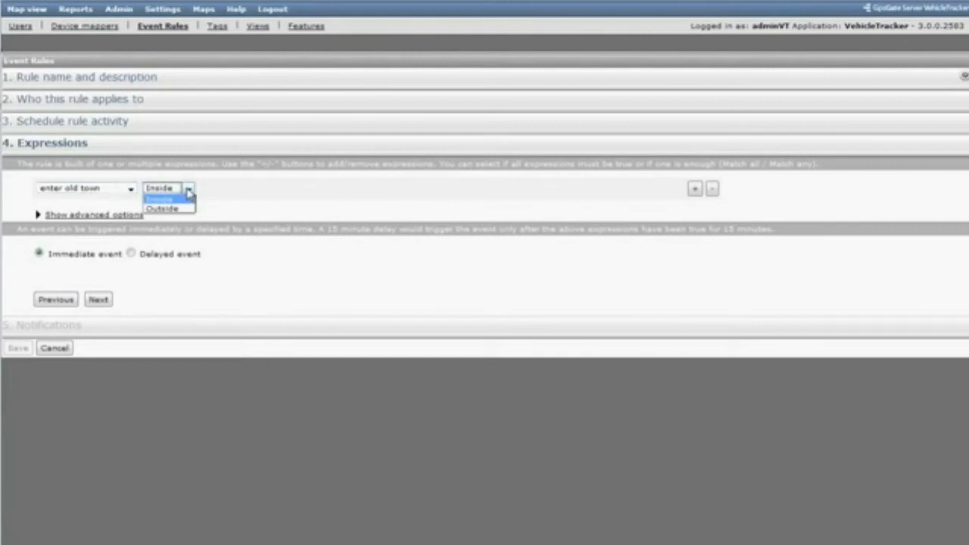
{"action": "left_click", "coordinate": [175, 199]}
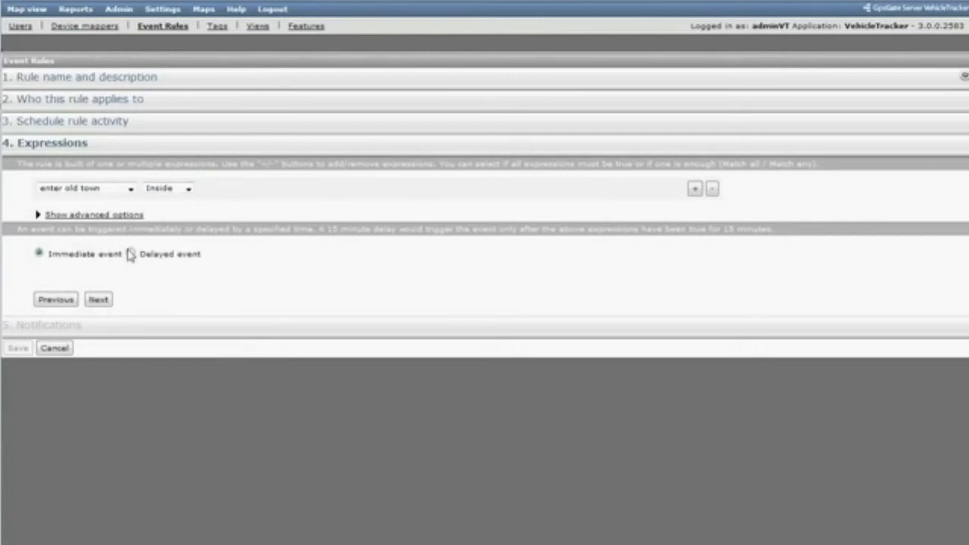
{"action": "left_click", "coordinate": [100, 300]}
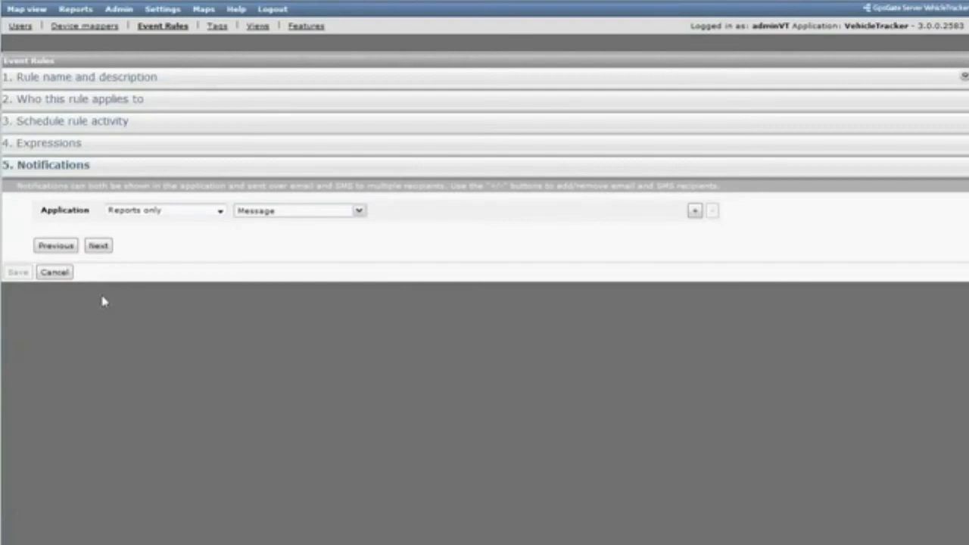
- Set the application notification to "Alarm panel and reports" with the type ALARM
{"action": "left_click", "coordinate": [219, 212]}
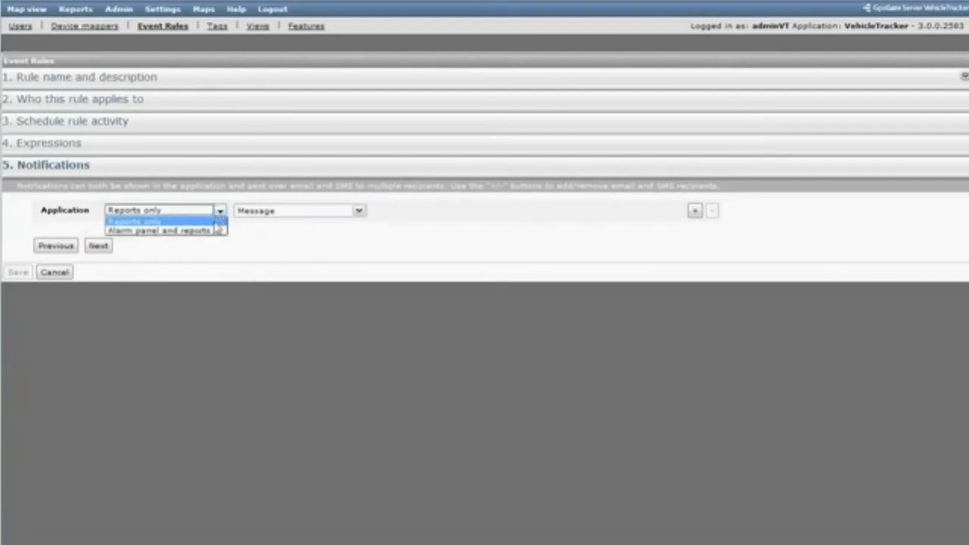
{"action": "left_click", "coordinate": [191, 233]}
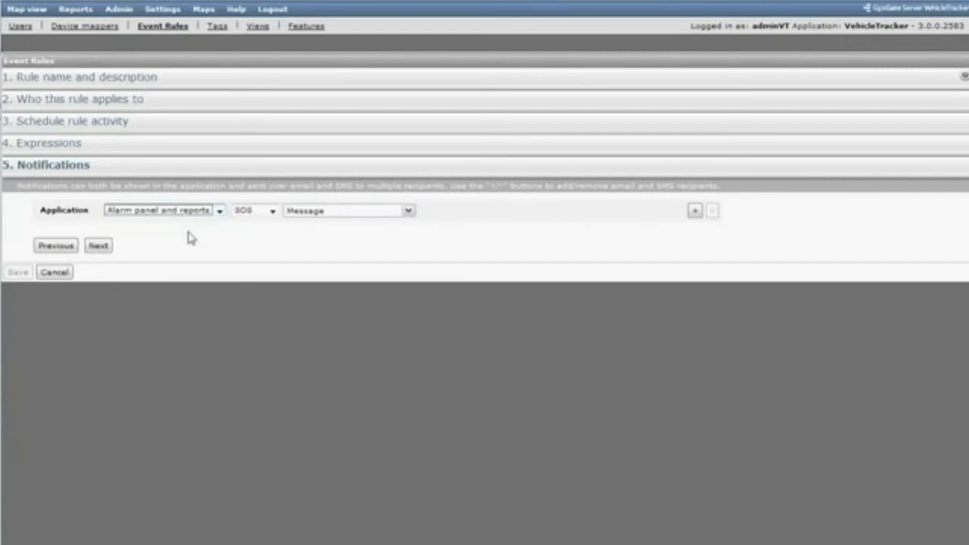
{"action": "left_click", "coordinate": [273, 212]}
{"action": "left_click", "coordinate": [264, 231]}
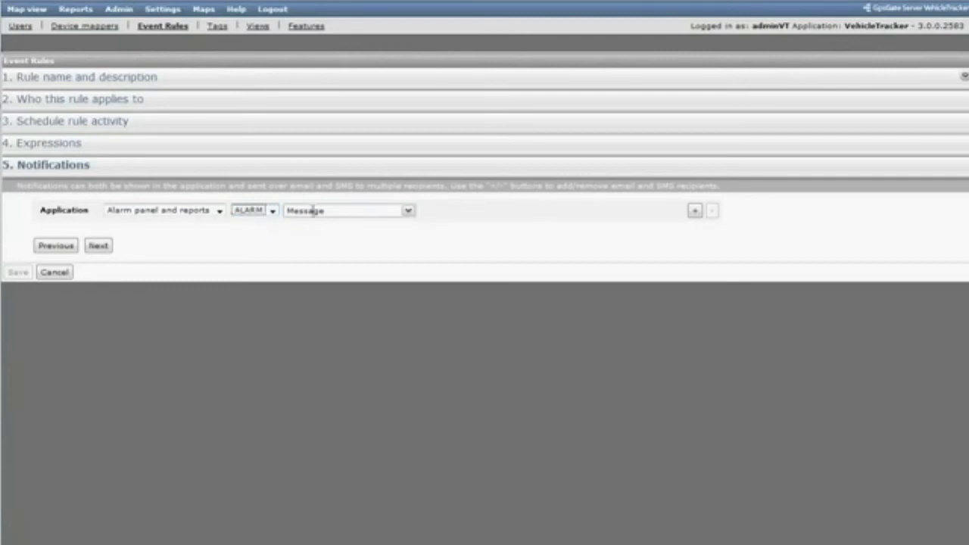
- Replace the placeholder notification message with the Geofence variable followed by "user:"
{"action": "left_click", "coordinate": [408, 212]}
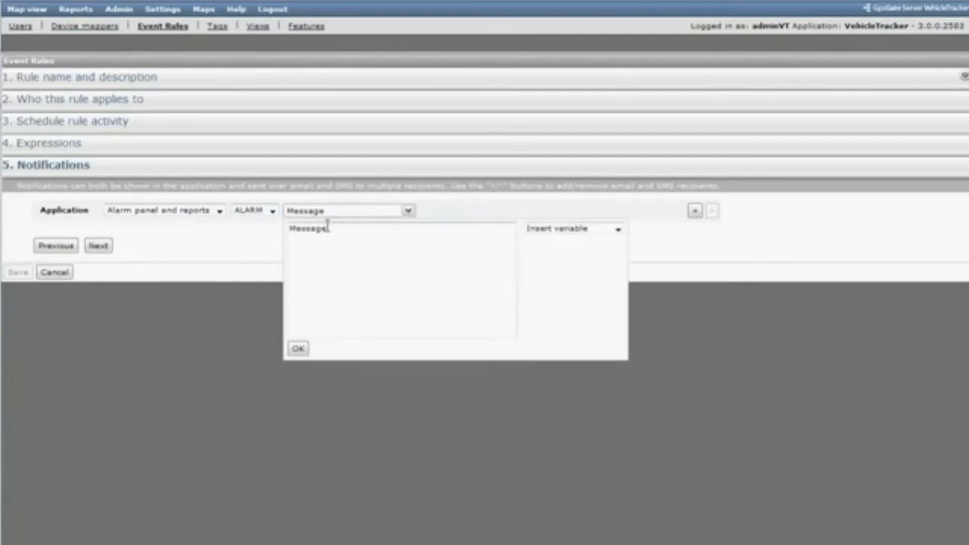
{"action": "left_click_drag", "start_coordinate": [333, 229], "coordinate": [291, 233]}
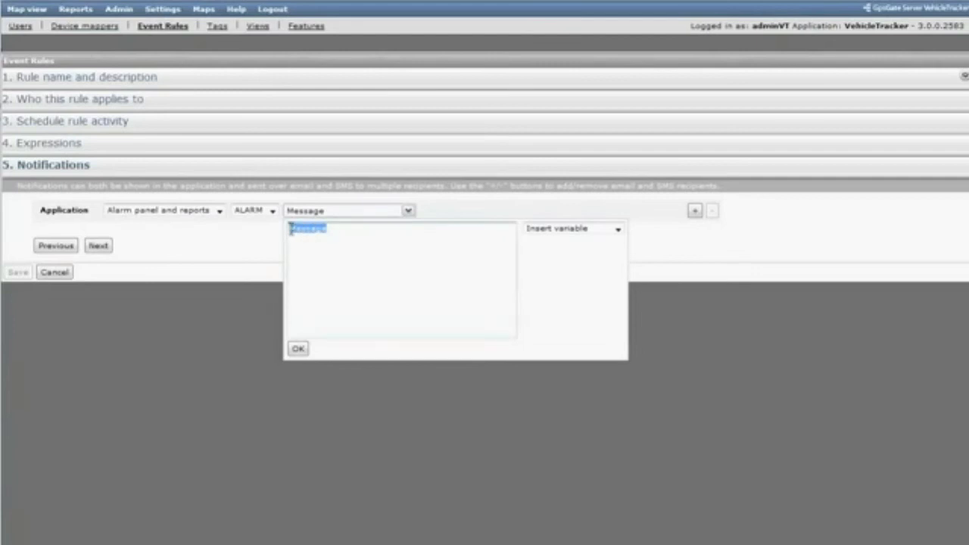
{"action": "key", "text": "BackSpace"}
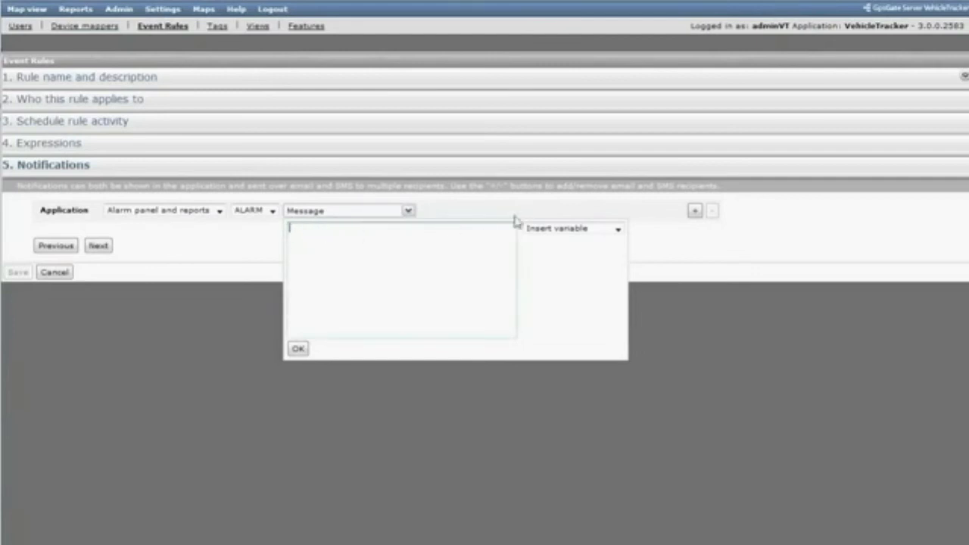
{"action": "left_click", "coordinate": [619, 230]}
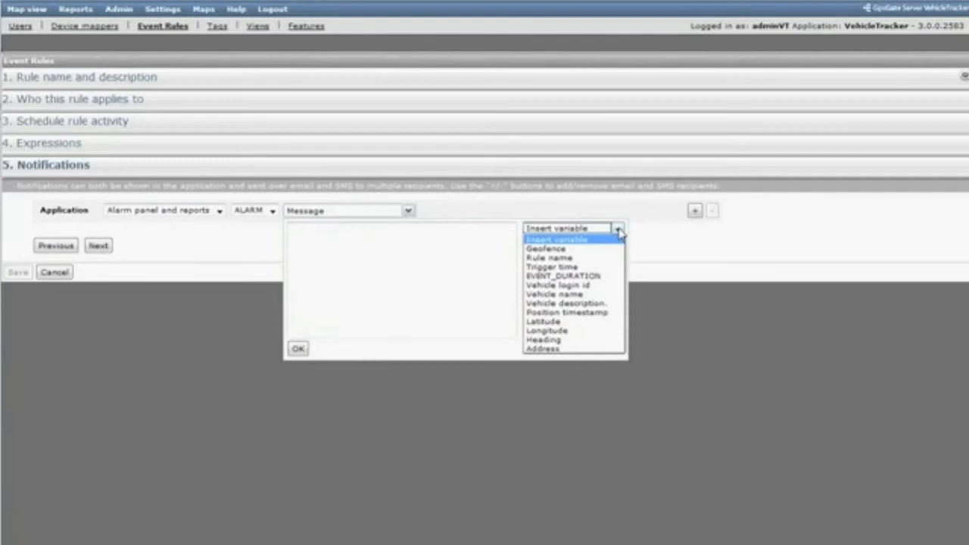
{"action": "left_click", "coordinate": [547, 249]}
{"action": "left_click", "coordinate": [450, 231]}
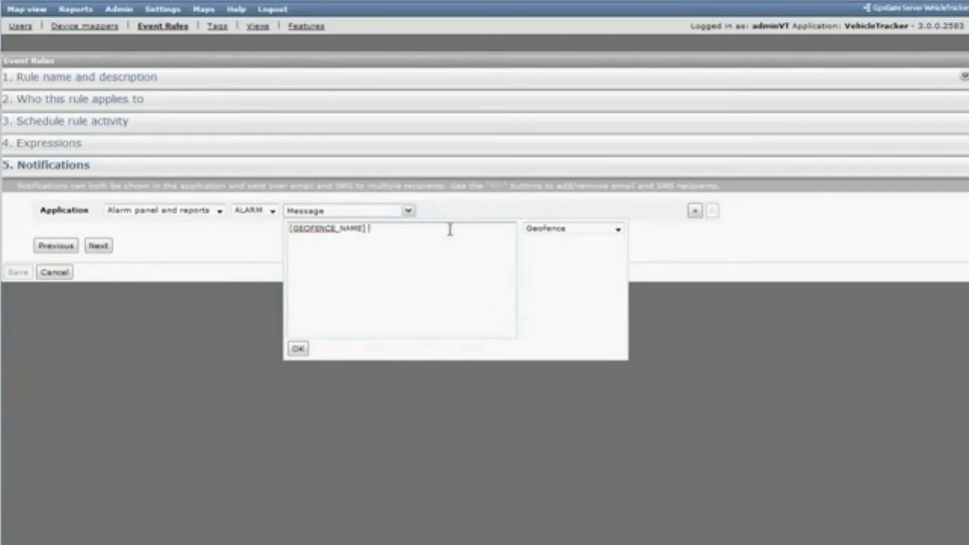
{"action": "type", "text": "user:"}
- Complete the message with the Vehicle name variable, "at:" and the Trigger time variable, and save the event rule
{"action": "left_click", "coordinate": [618, 229]}
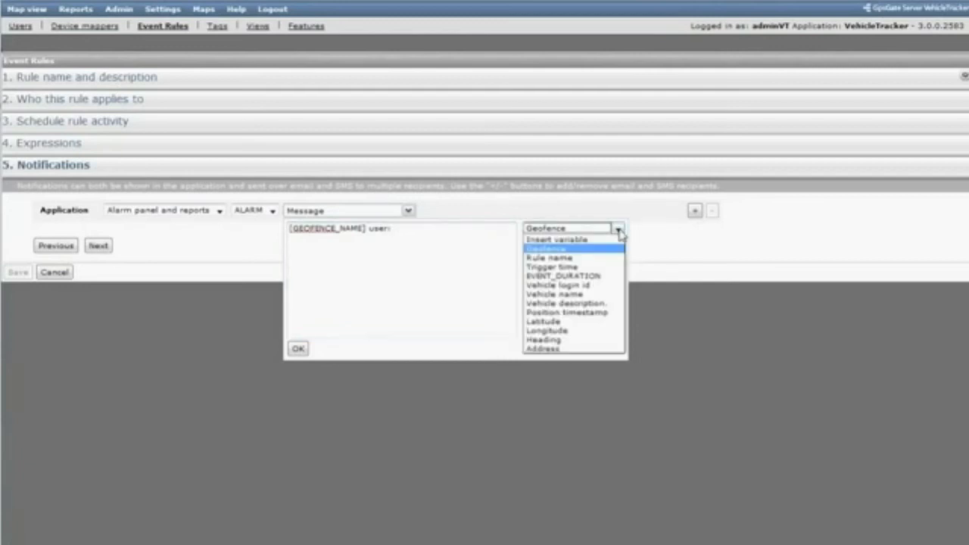
{"action": "left_click", "coordinate": [573, 294]}
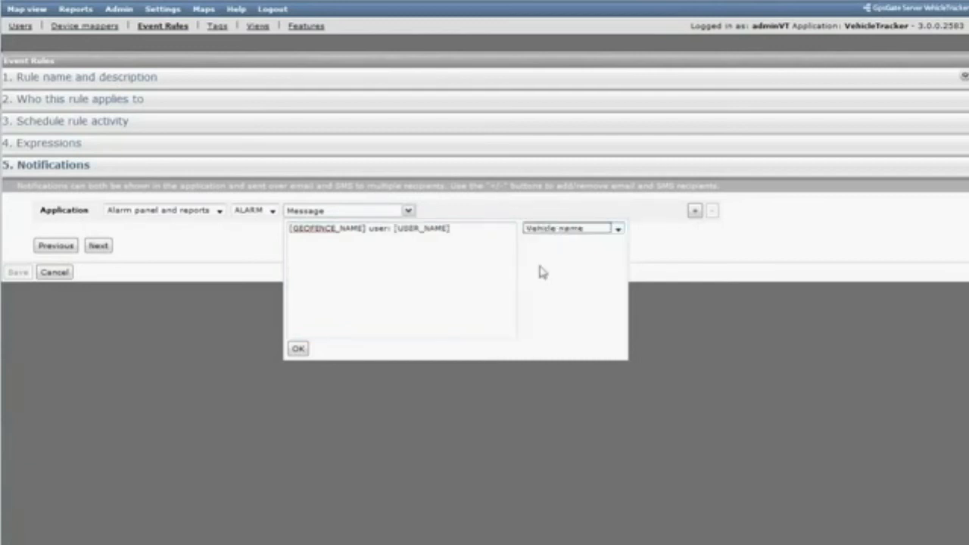
{"action": "left_click", "coordinate": [478, 228]}
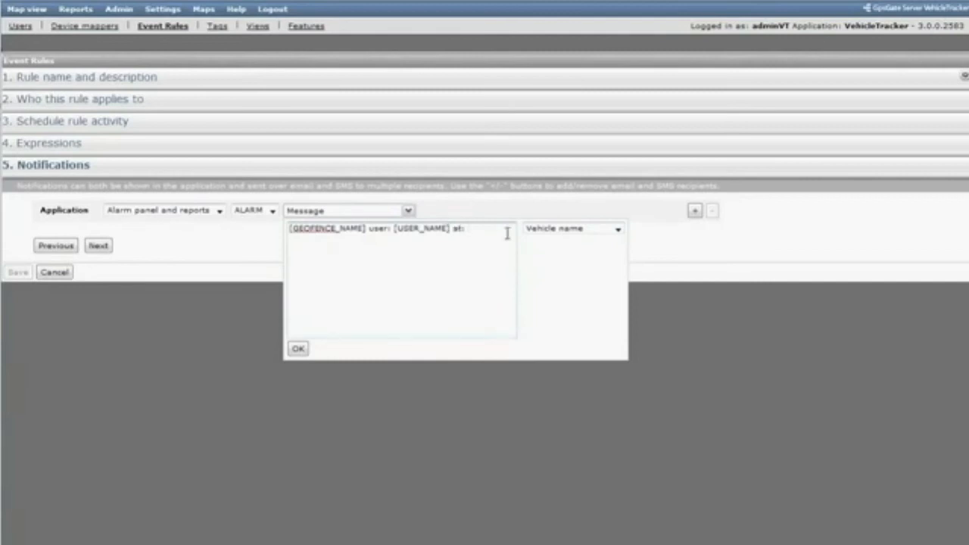
{"action": "left_click", "coordinate": [618, 230]}
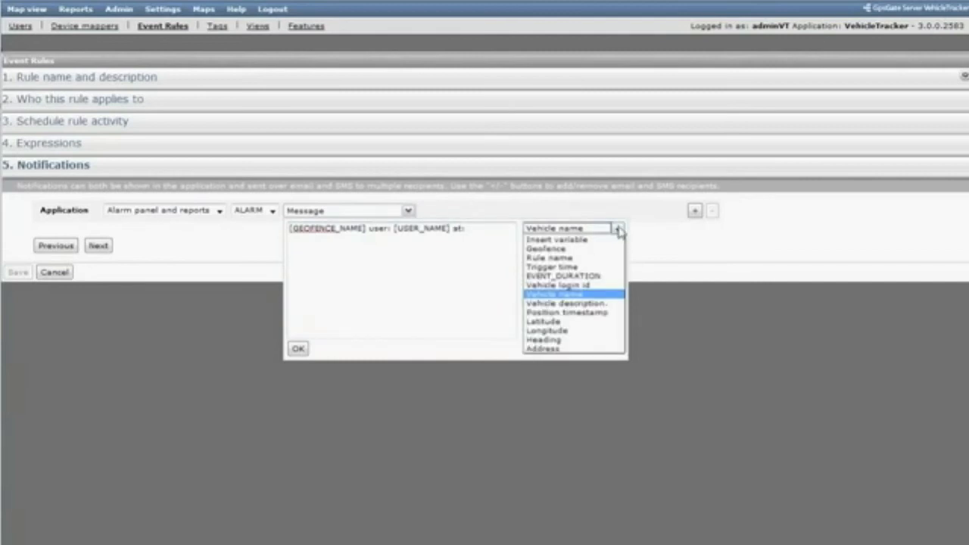
{"action": "left_click", "coordinate": [557, 269]}
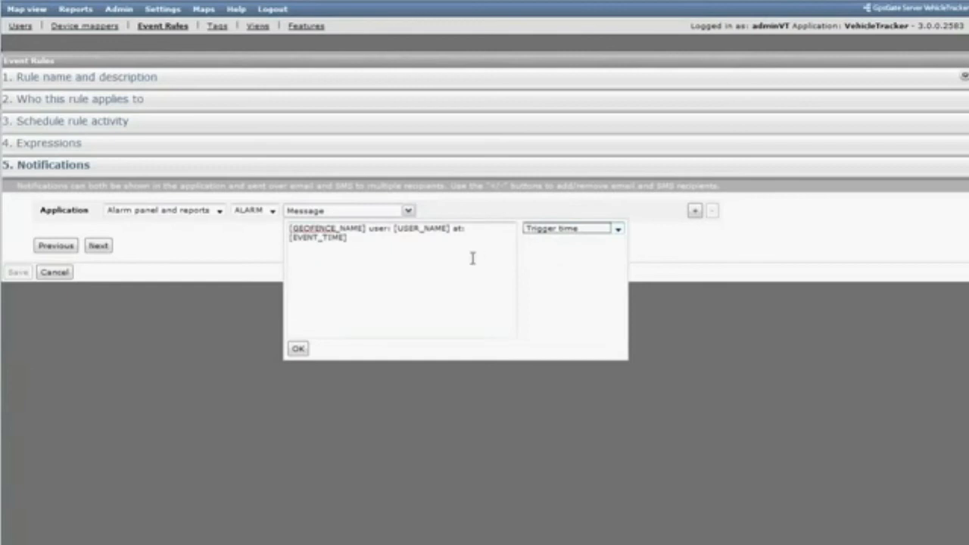
{"action": "left_click", "coordinate": [297, 349]}
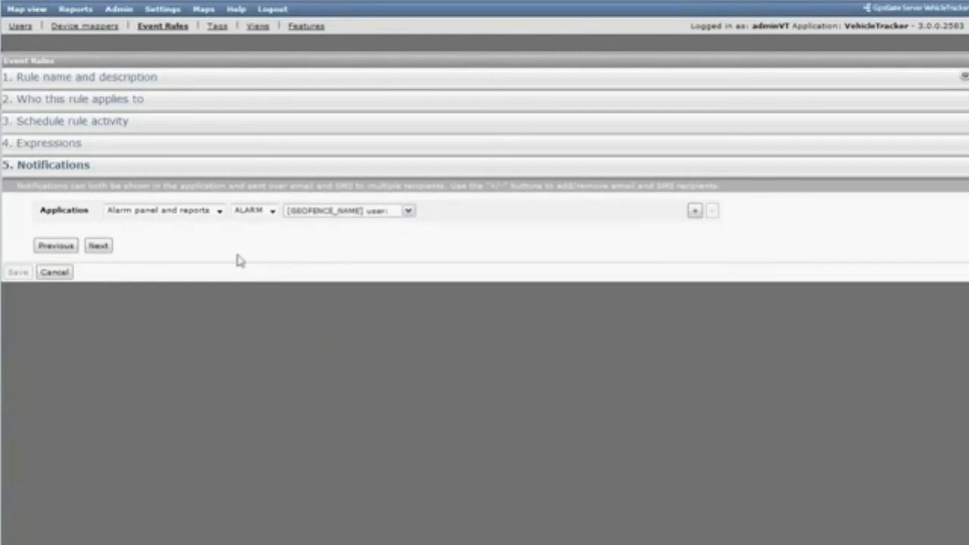
{"action": "left_click", "coordinate": [99, 247]}
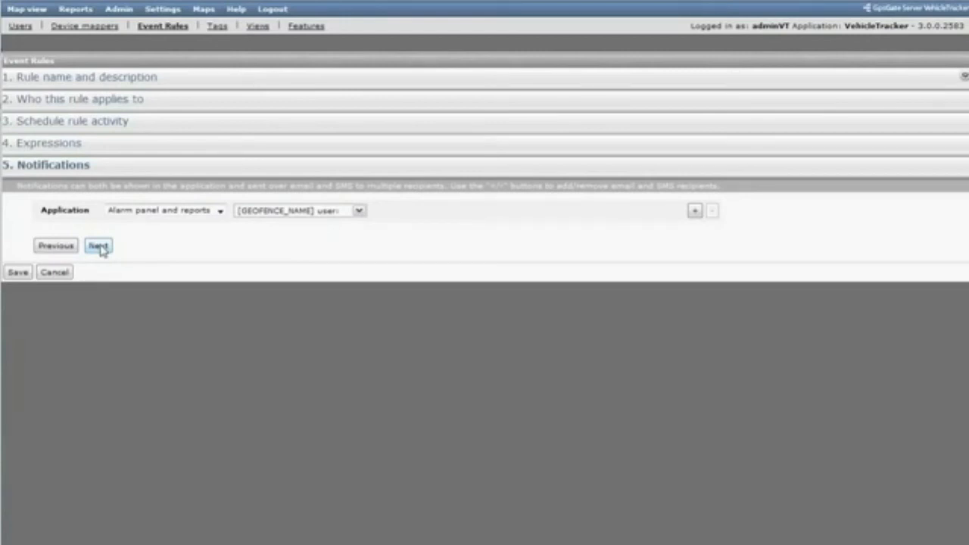
{"action": "left_click", "coordinate": [15, 274]}
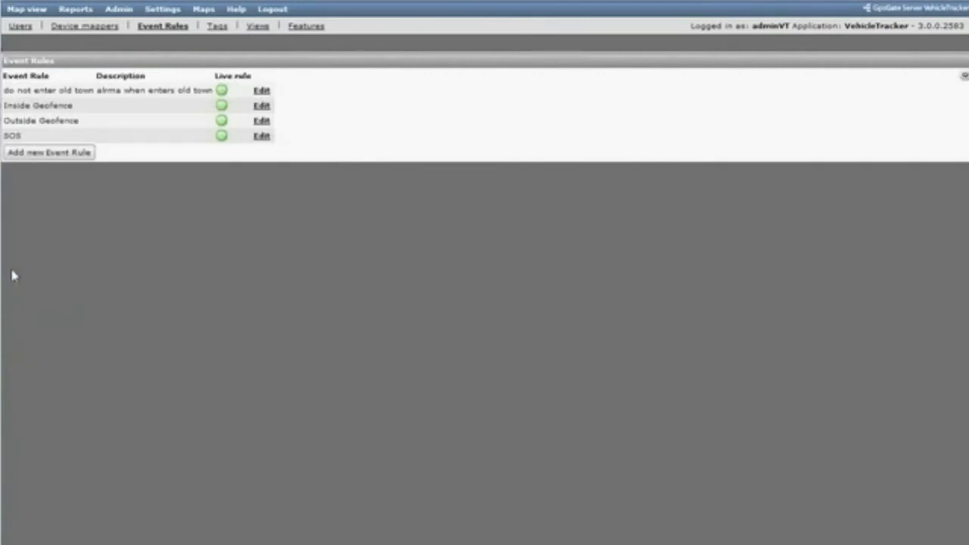
- Return to the map view and zoom to street level on taxi 004
{"action": "left_click", "coordinate": [32, 10]}
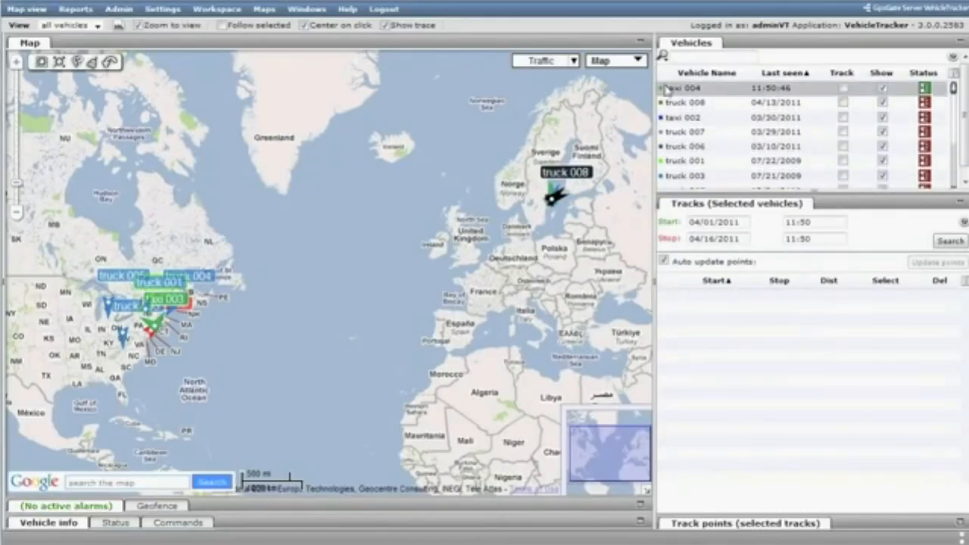
{"action": "left_click", "coordinate": [684, 90]}
{"action": "right_click", "coordinate": [681, 91]}
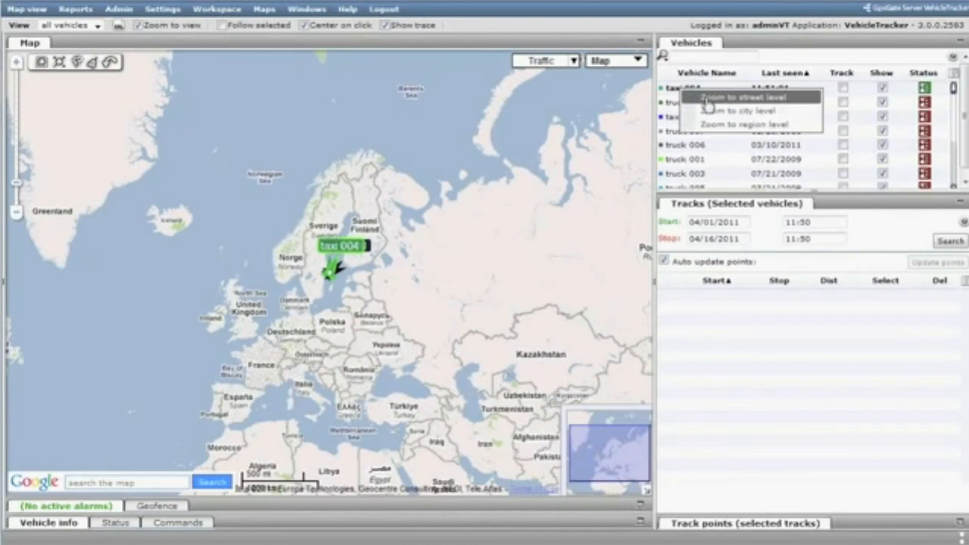
{"action": "left_click", "coordinate": [708, 102]}
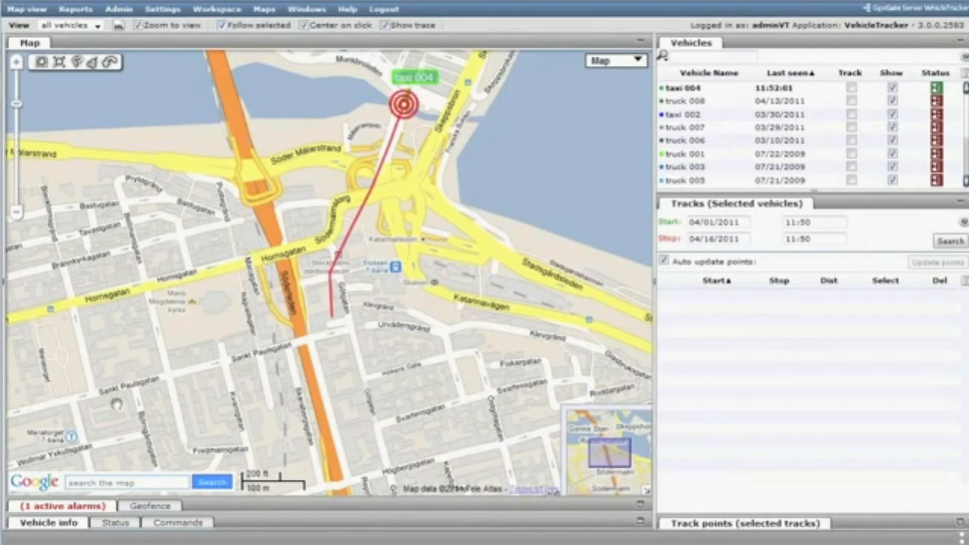
- Show the active alarms list, enlarge its area, and expand the taxi 004 alarm to read its notification message
{"action": "left_click", "coordinate": [64, 506]}
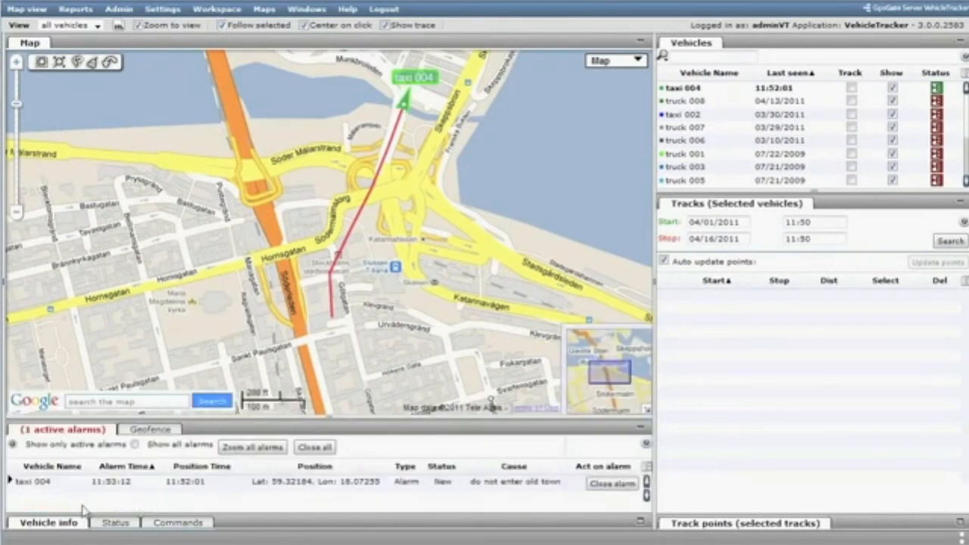
{"action": "left_click_drag", "start_coordinate": [328, 419], "coordinate": [330, 314]}
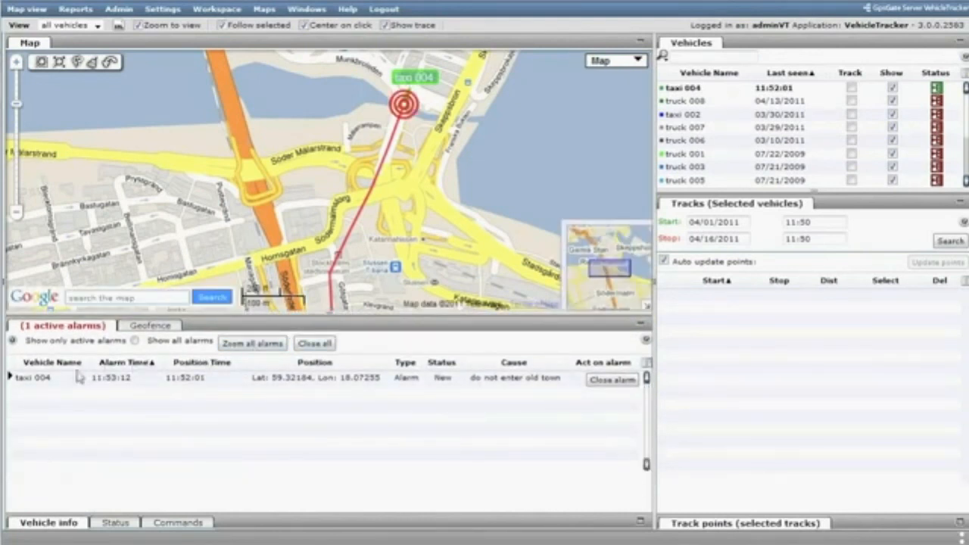
{"action": "left_click", "coordinate": [10, 377]}
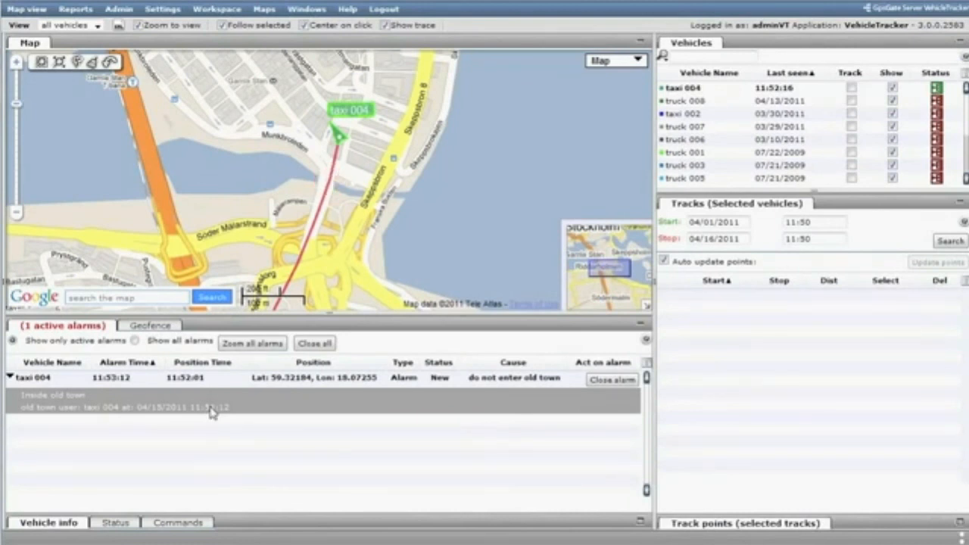
- Display the old town geofence on the map to compare it with the position of taxi 004
{"action": "left_click", "coordinate": [155, 326]}
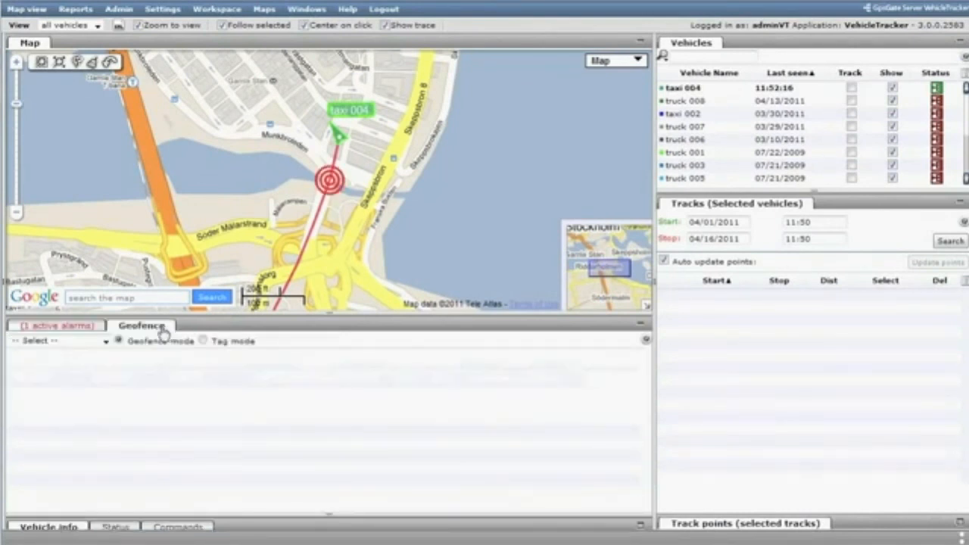
{"action": "left_click", "coordinate": [105, 342]}
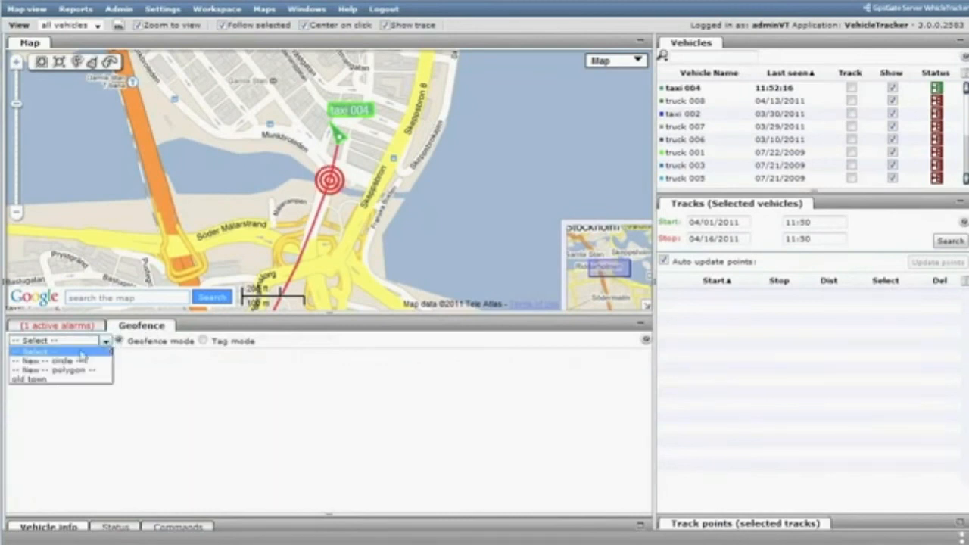
{"action": "left_click", "coordinate": [43, 384]}
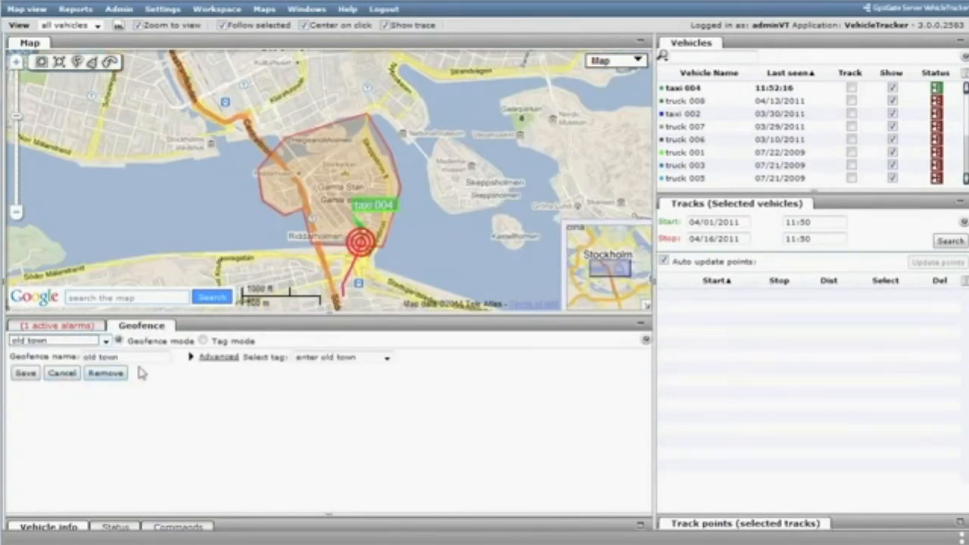